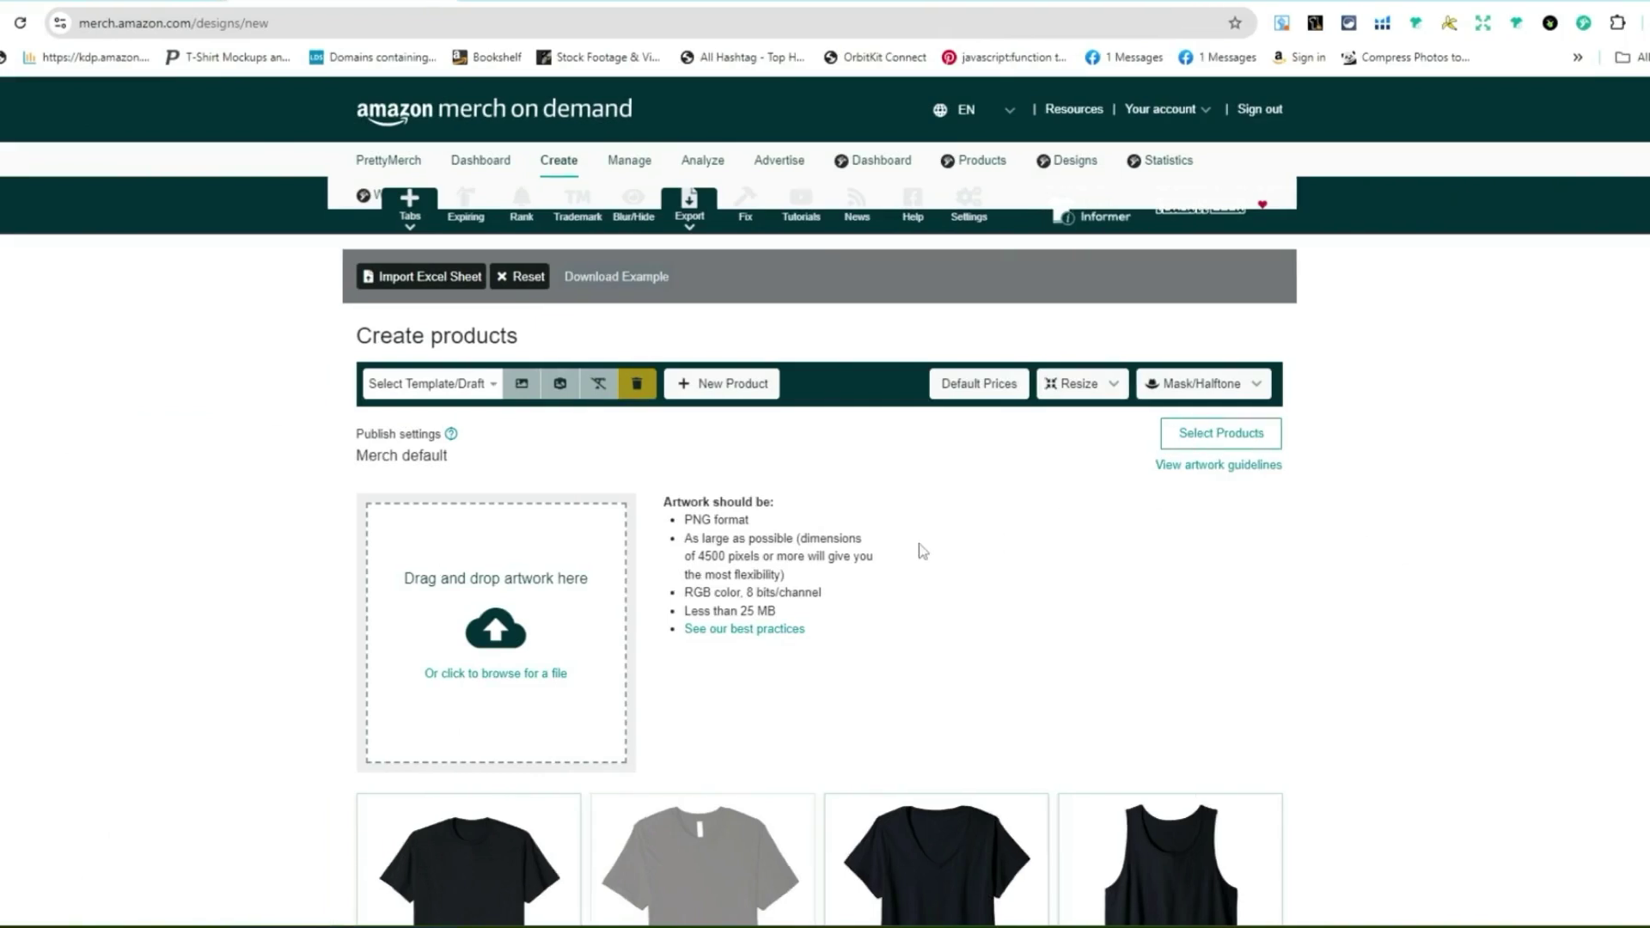
# Open the Tumbler's design settings and scroll to its empty two-sided artwork area, priced $21.99.
pyautogui.scroll(-20, 491, 586)
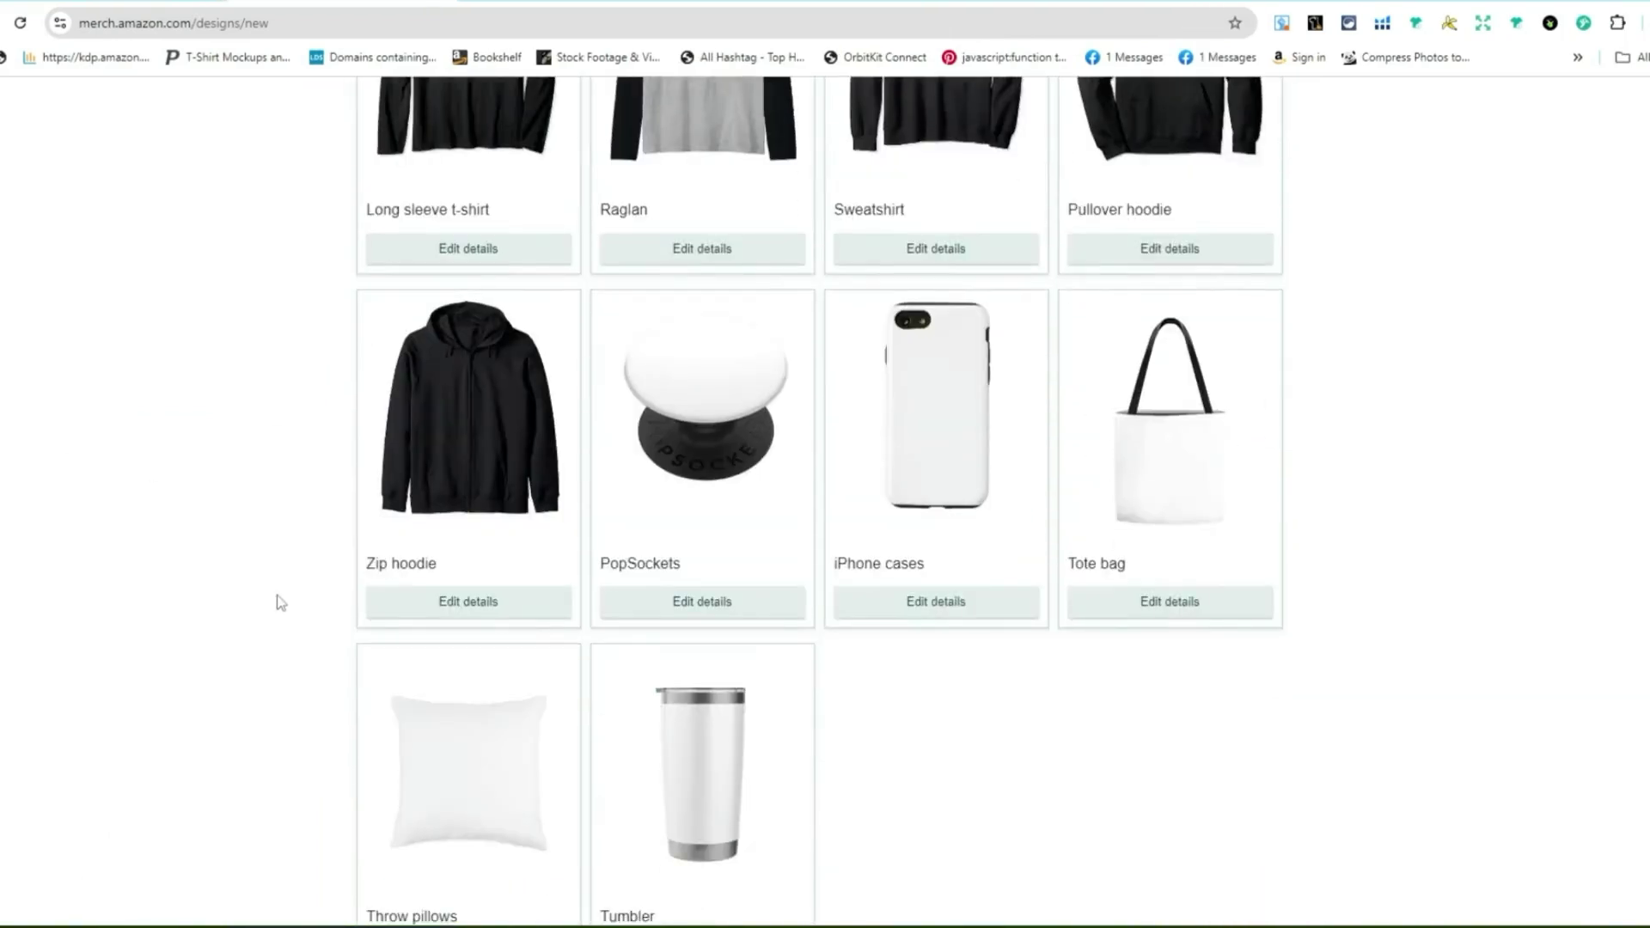
pyautogui.scroll(5, 292, 593)
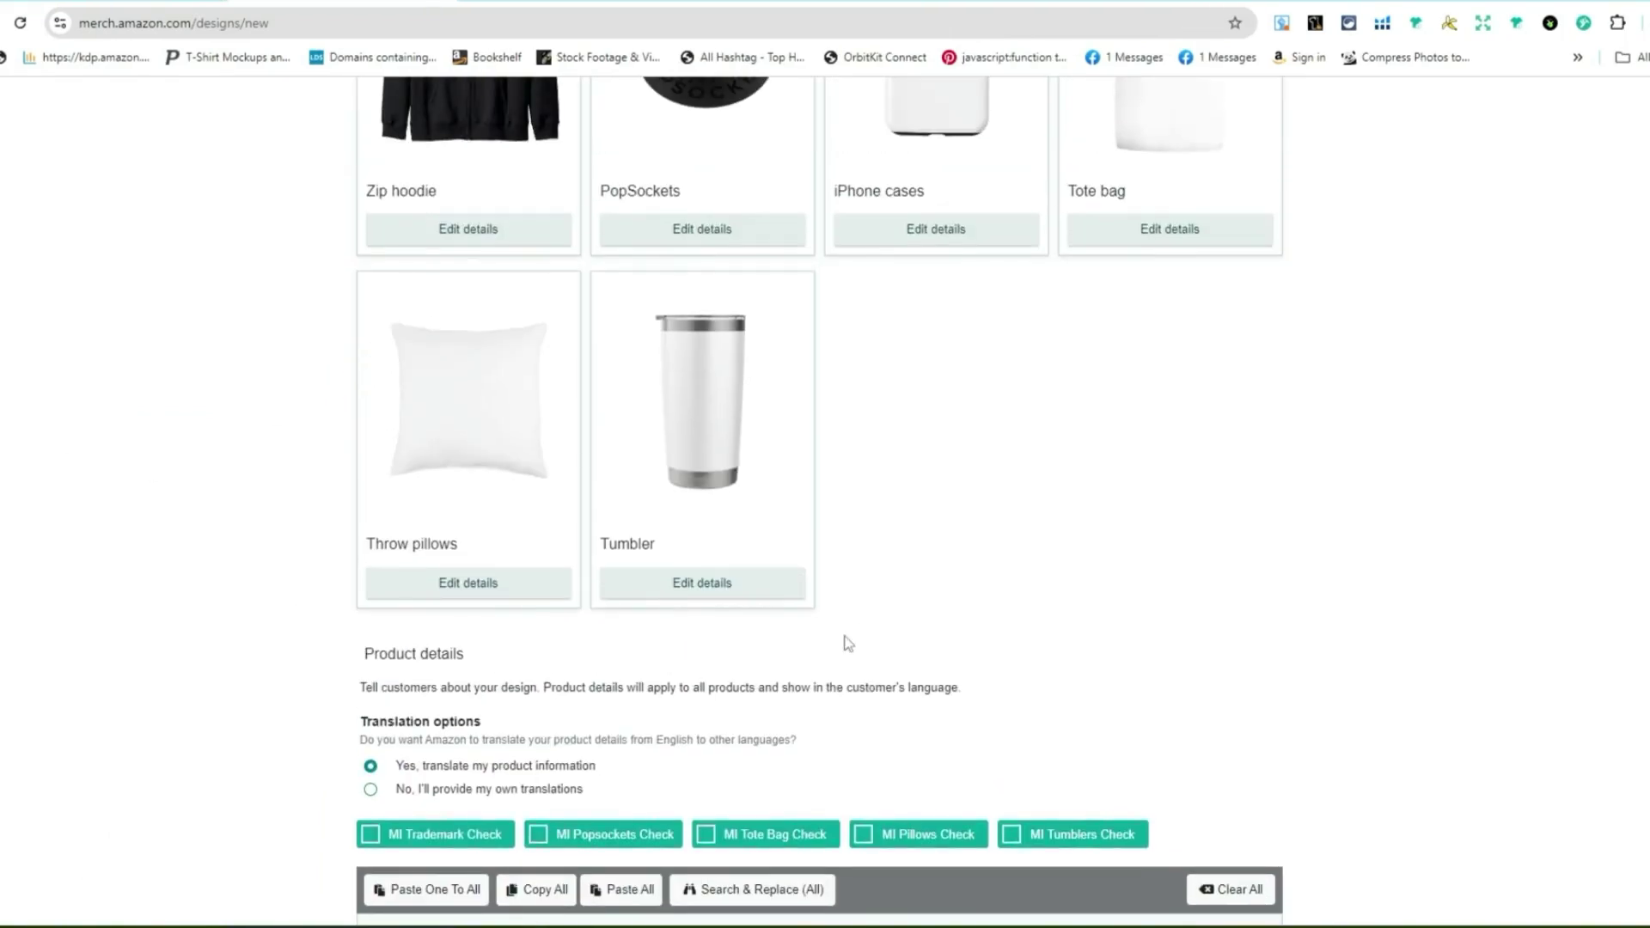
pyautogui.click(702, 582)
pyautogui.scroll(-2, 702, 677)
pyautogui.scroll(-2, 702, 677)
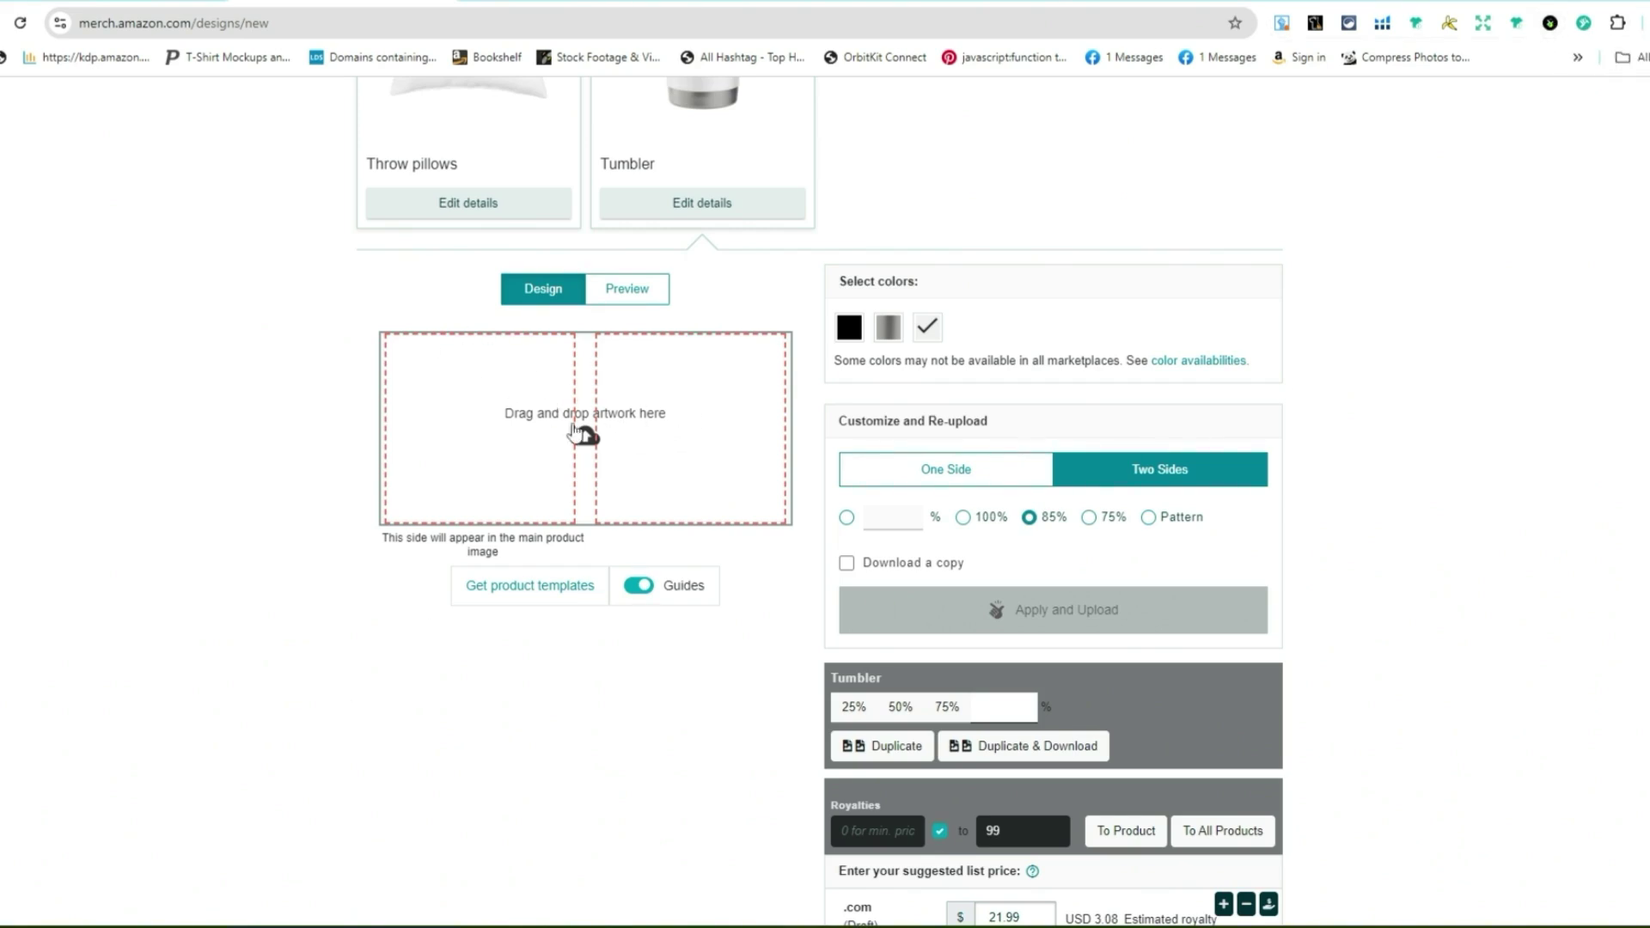
pyautogui.scroll(-1, 606, 453)
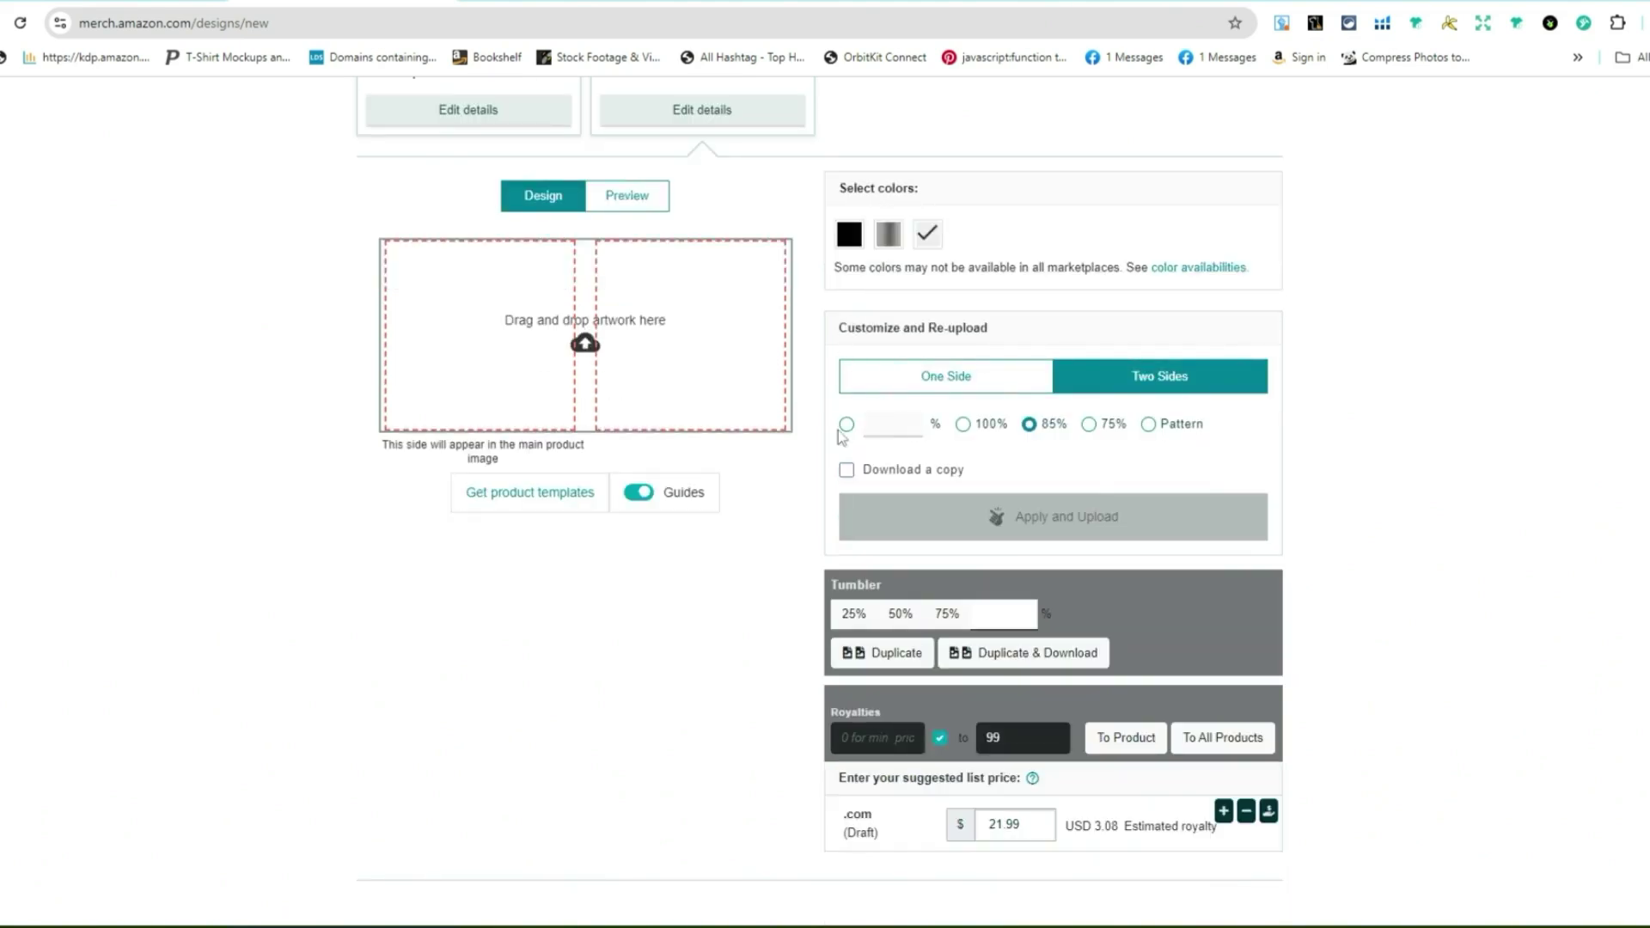
pyautogui.scroll(-2, 1026, 435)
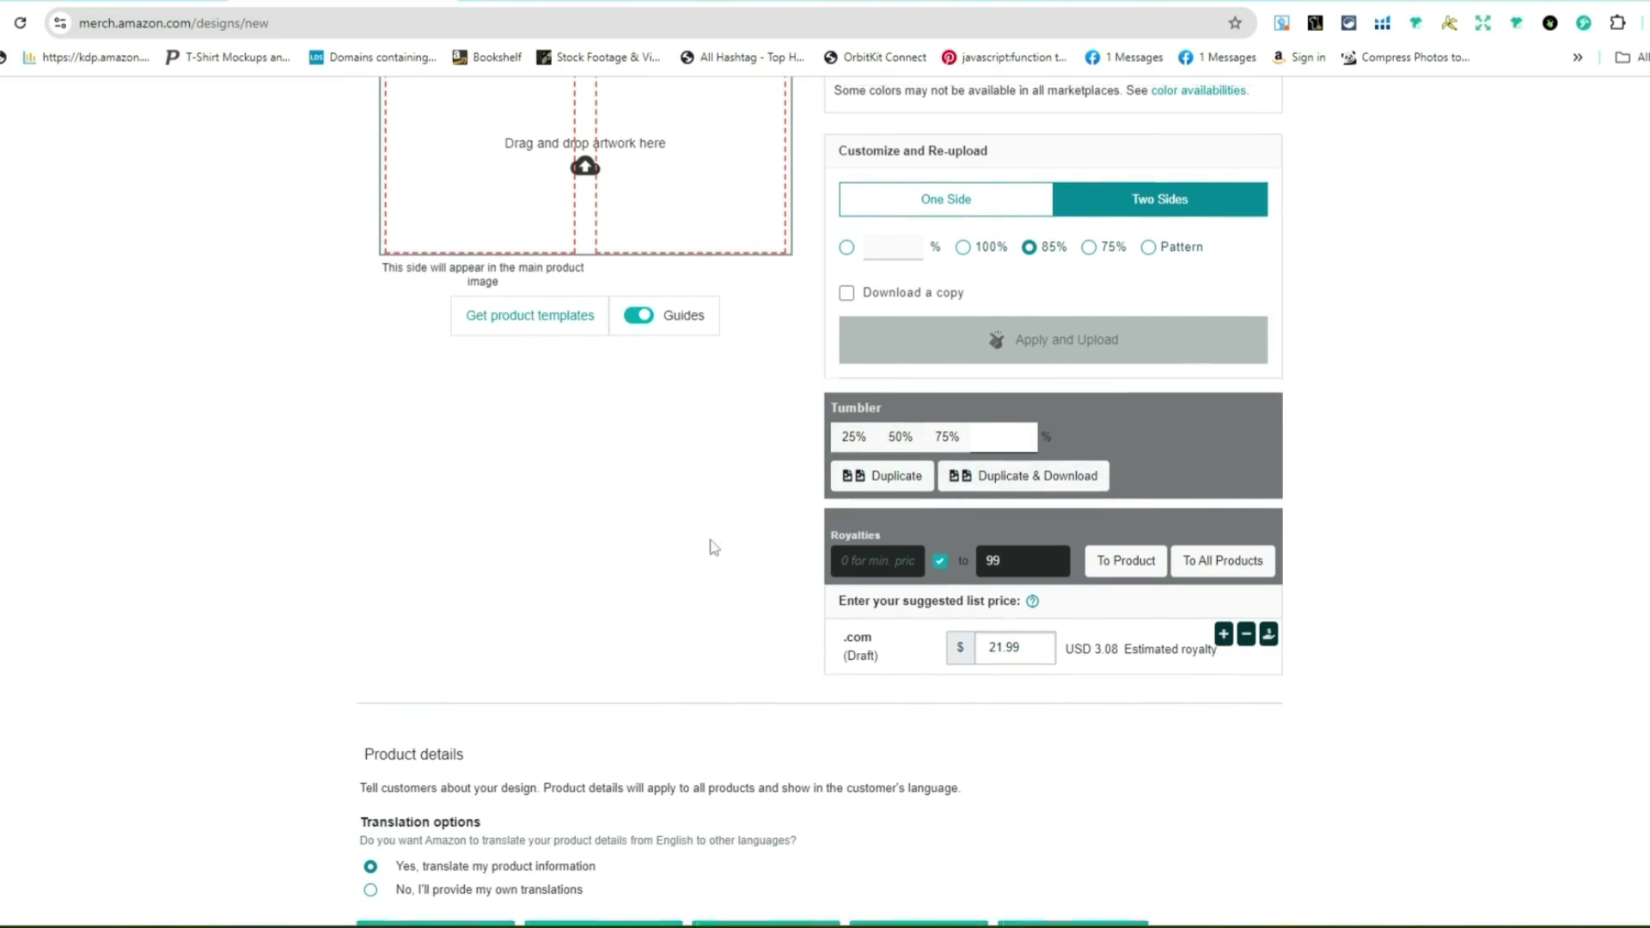
pyautogui.scroll(2, 605, 401)
pyautogui.scroll(-1, 594, 365)
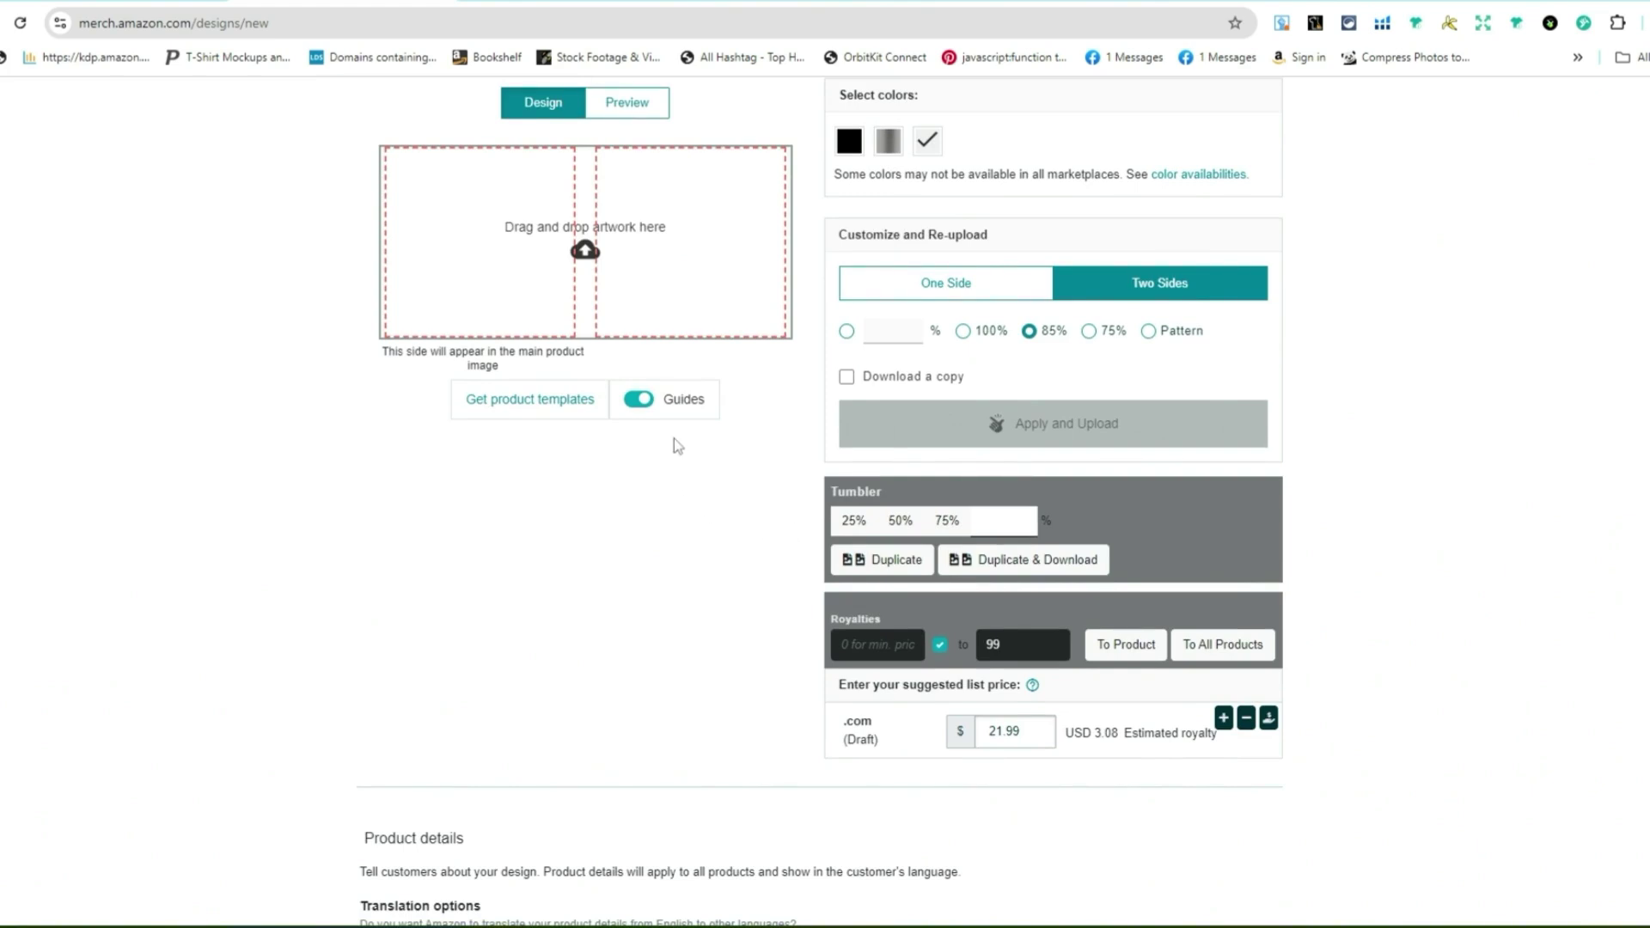
# Upload the sombrero character PNG and duplicate it onto both tumbler sides at 25%.
pyautogui.click(582, 256)
pyautogui.doubleClick(219, 307)
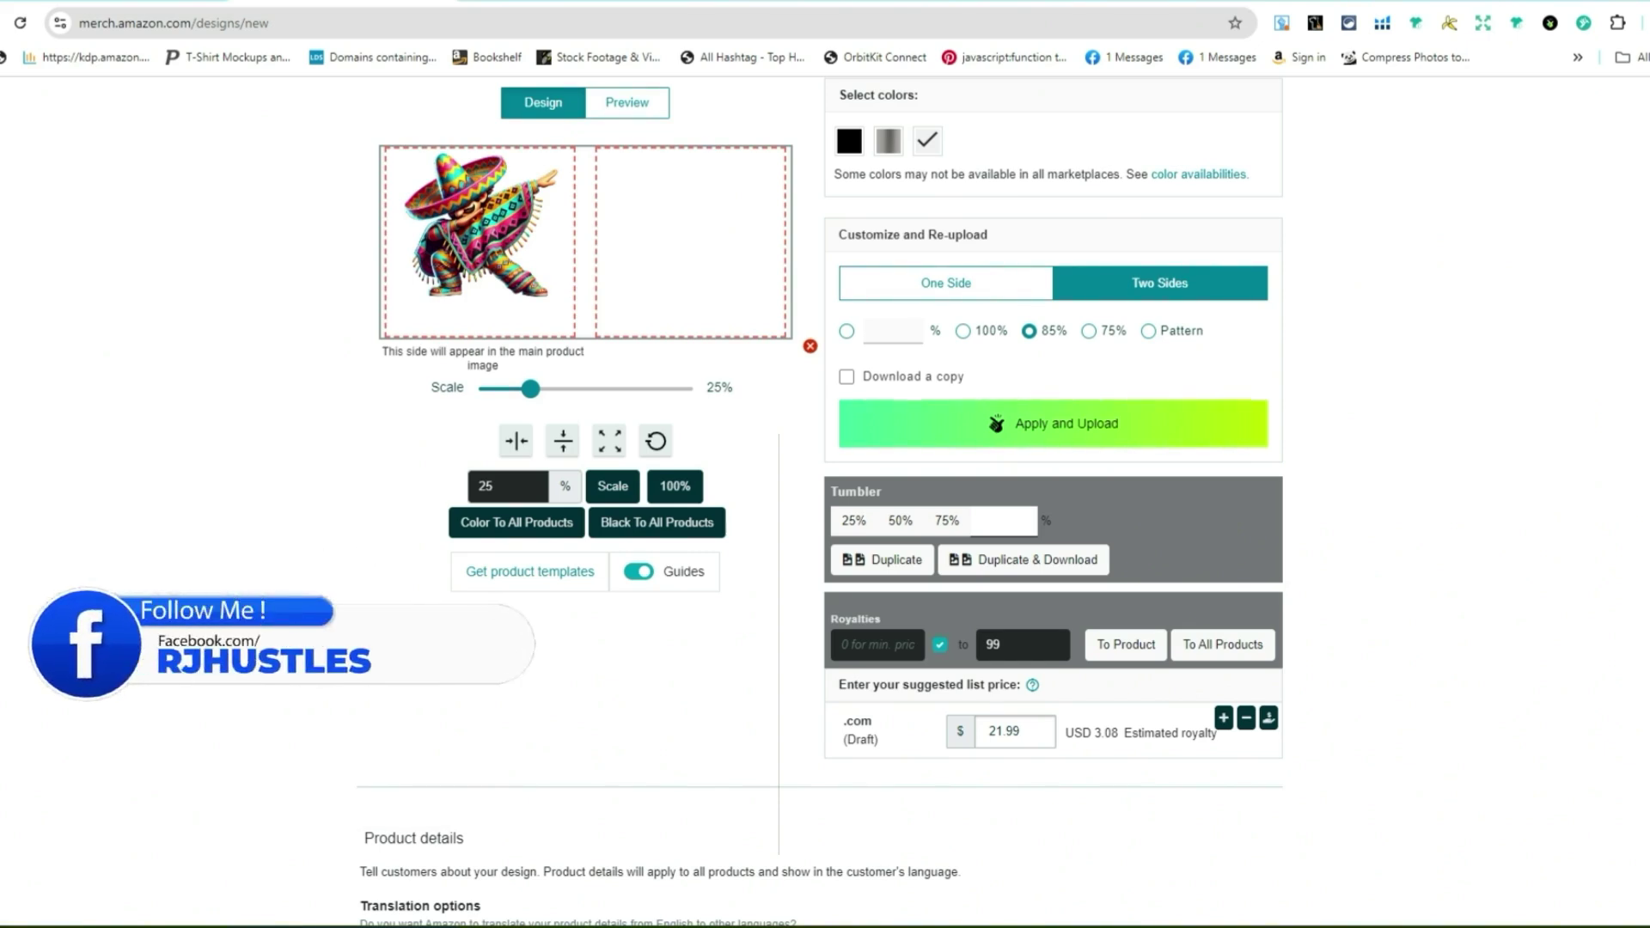
pyautogui.click(851, 520)
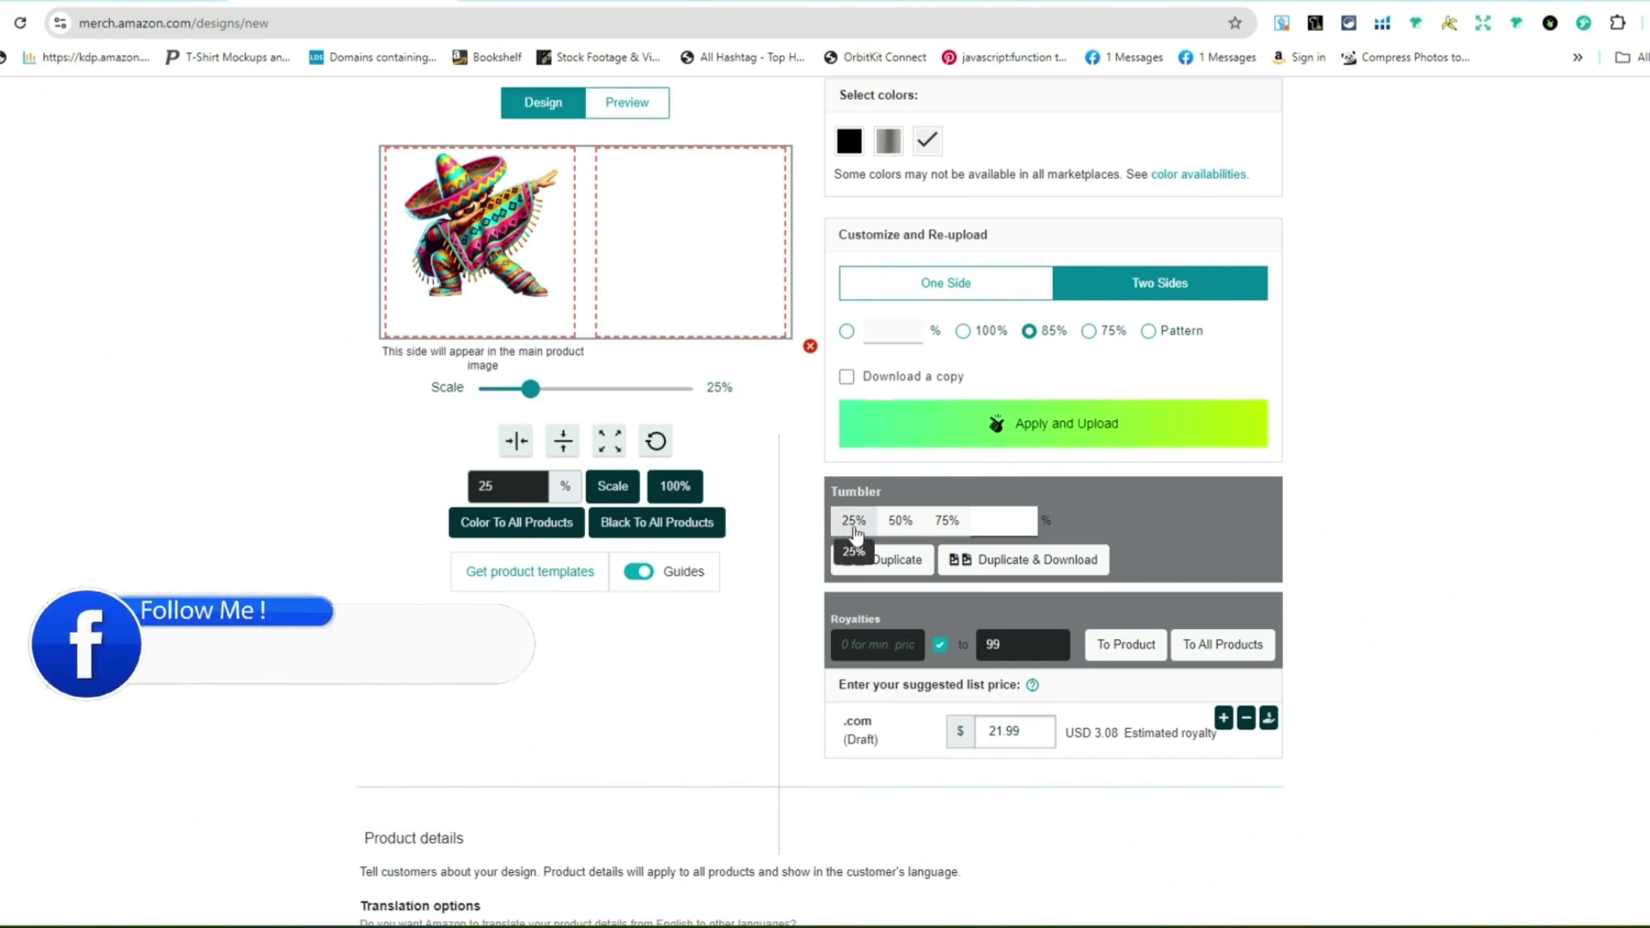
pyautogui.click(886, 569)
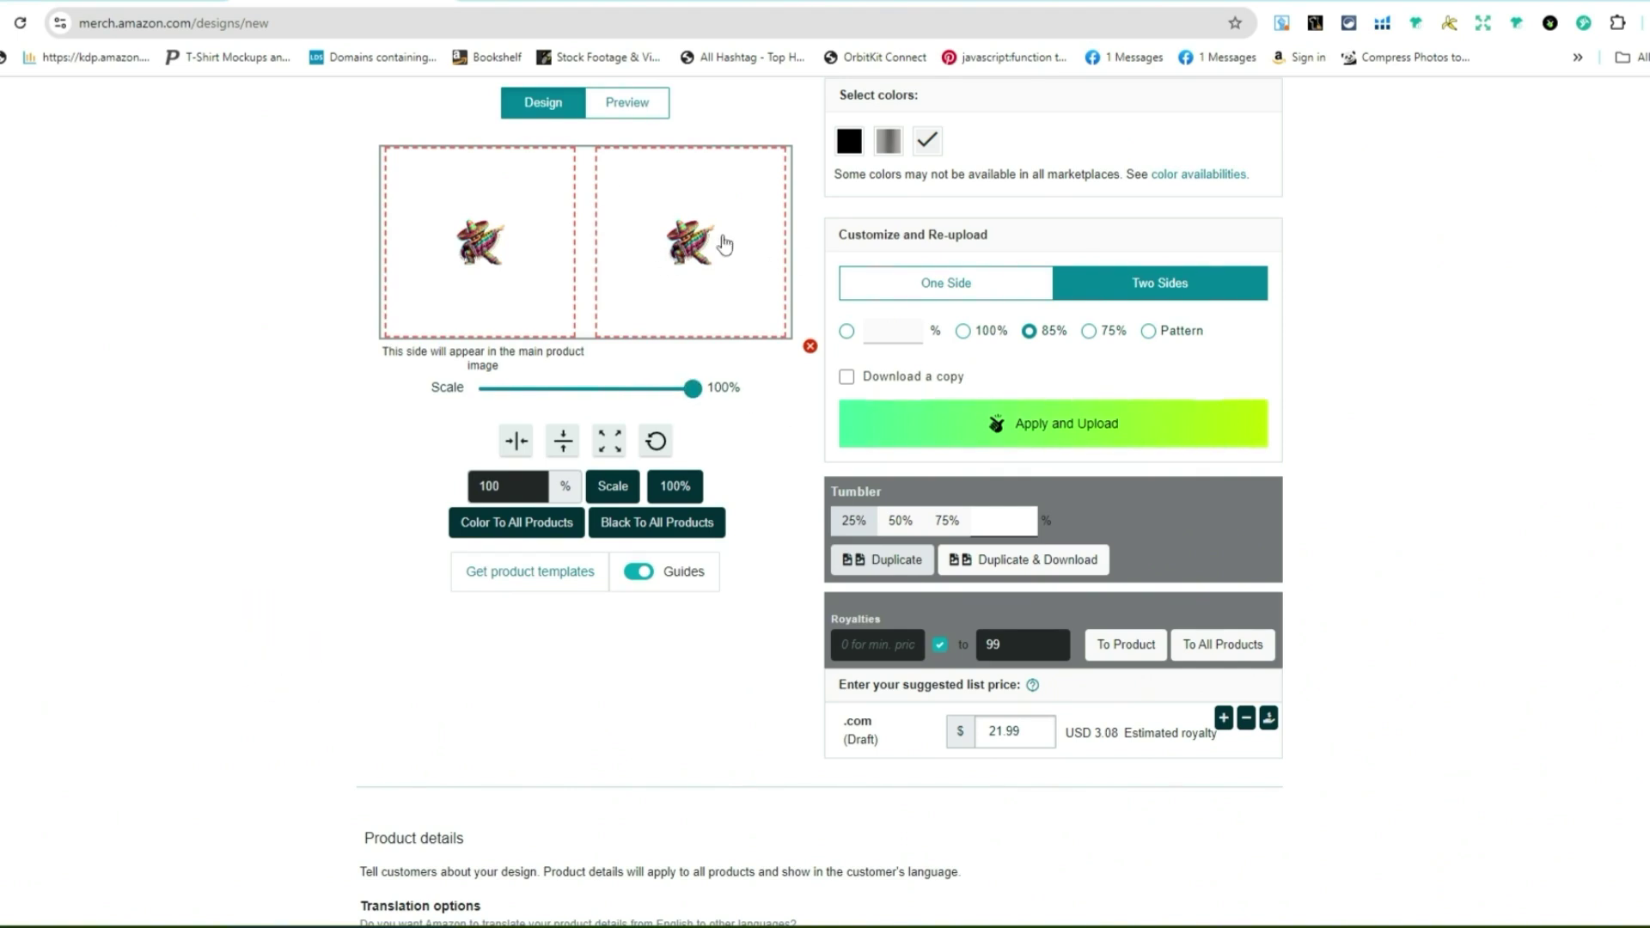
# Redo the two-sided duplicate at 50%, then at 75%.
pyautogui.click(900, 521)
pyautogui.click(890, 582)
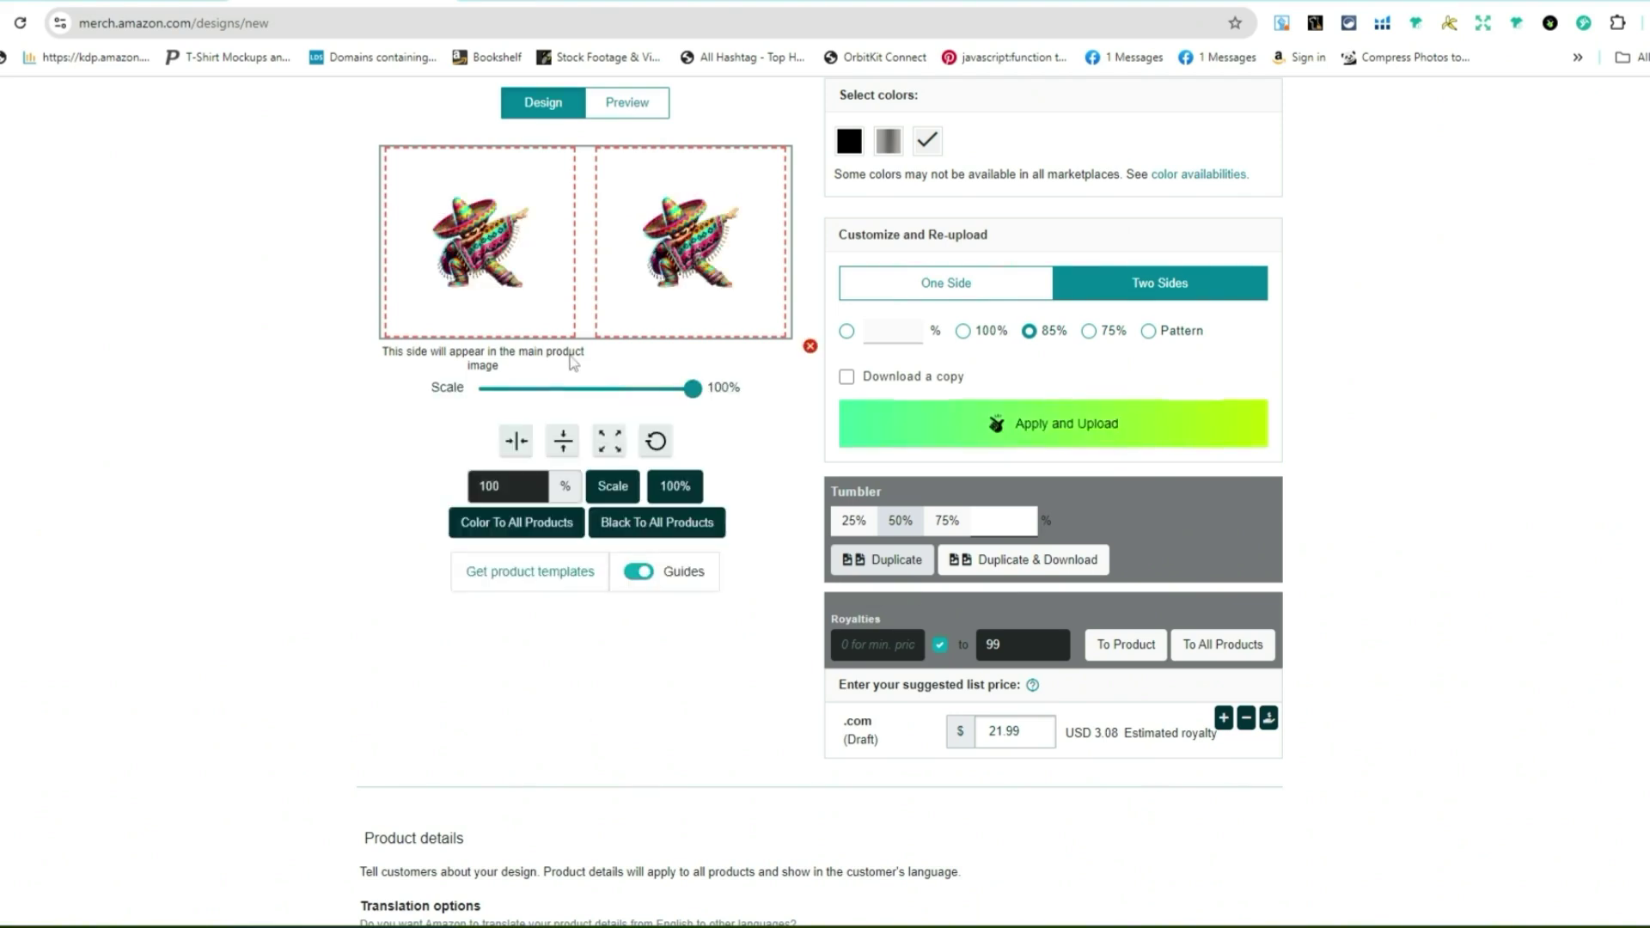
pyautogui.click(952, 522)
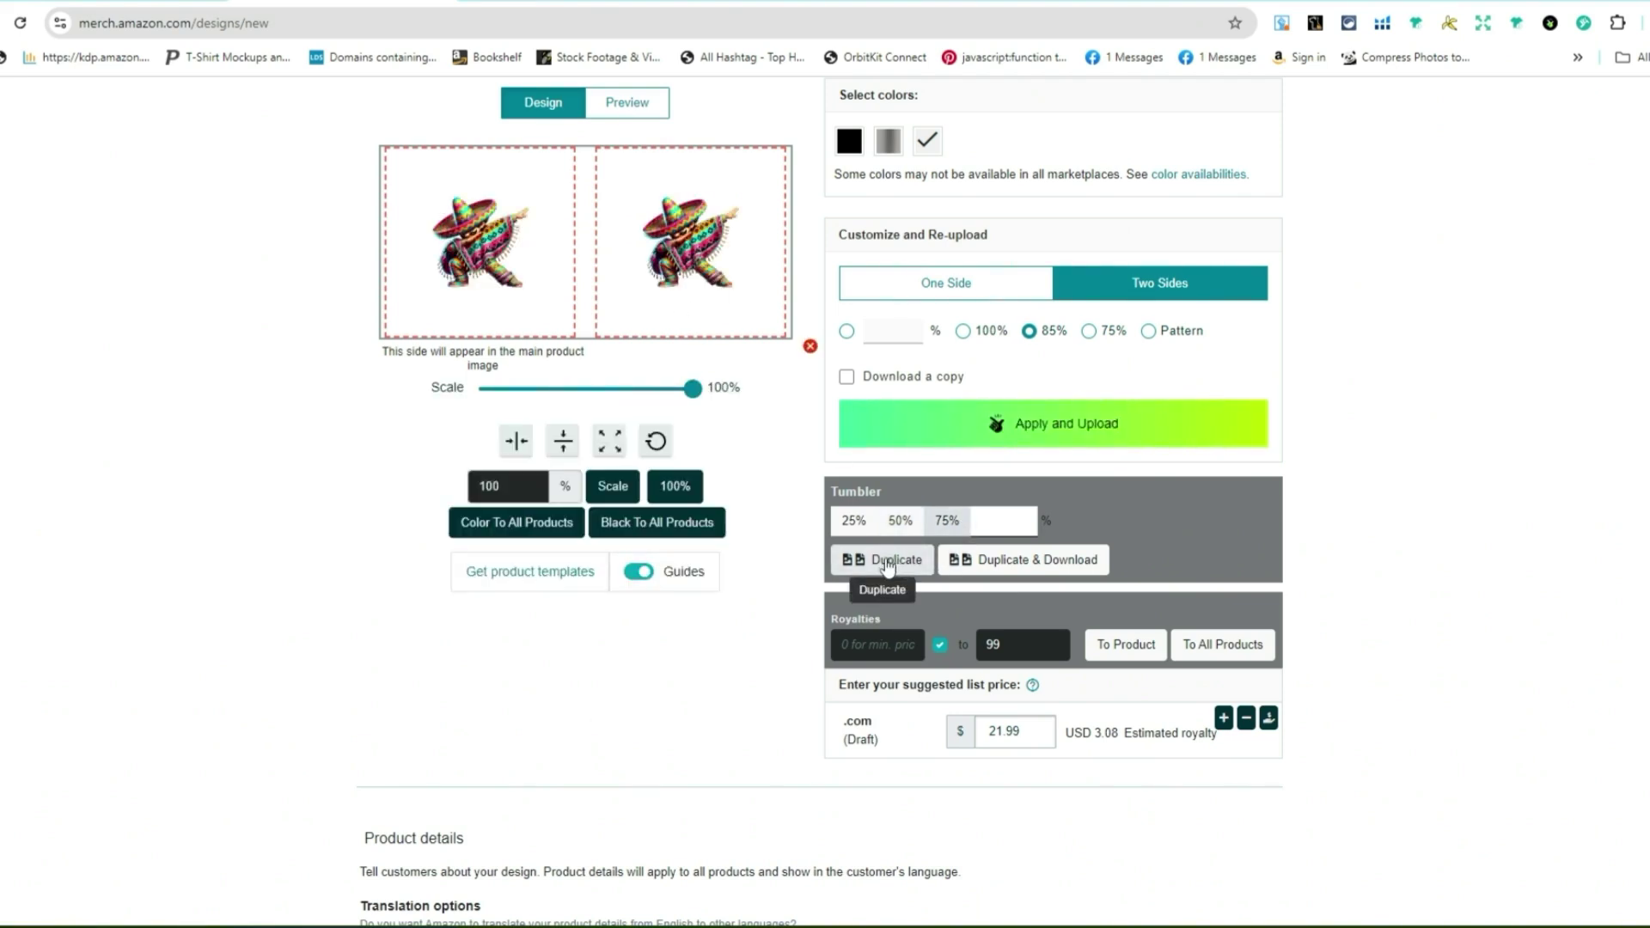
pyautogui.click(888, 563)
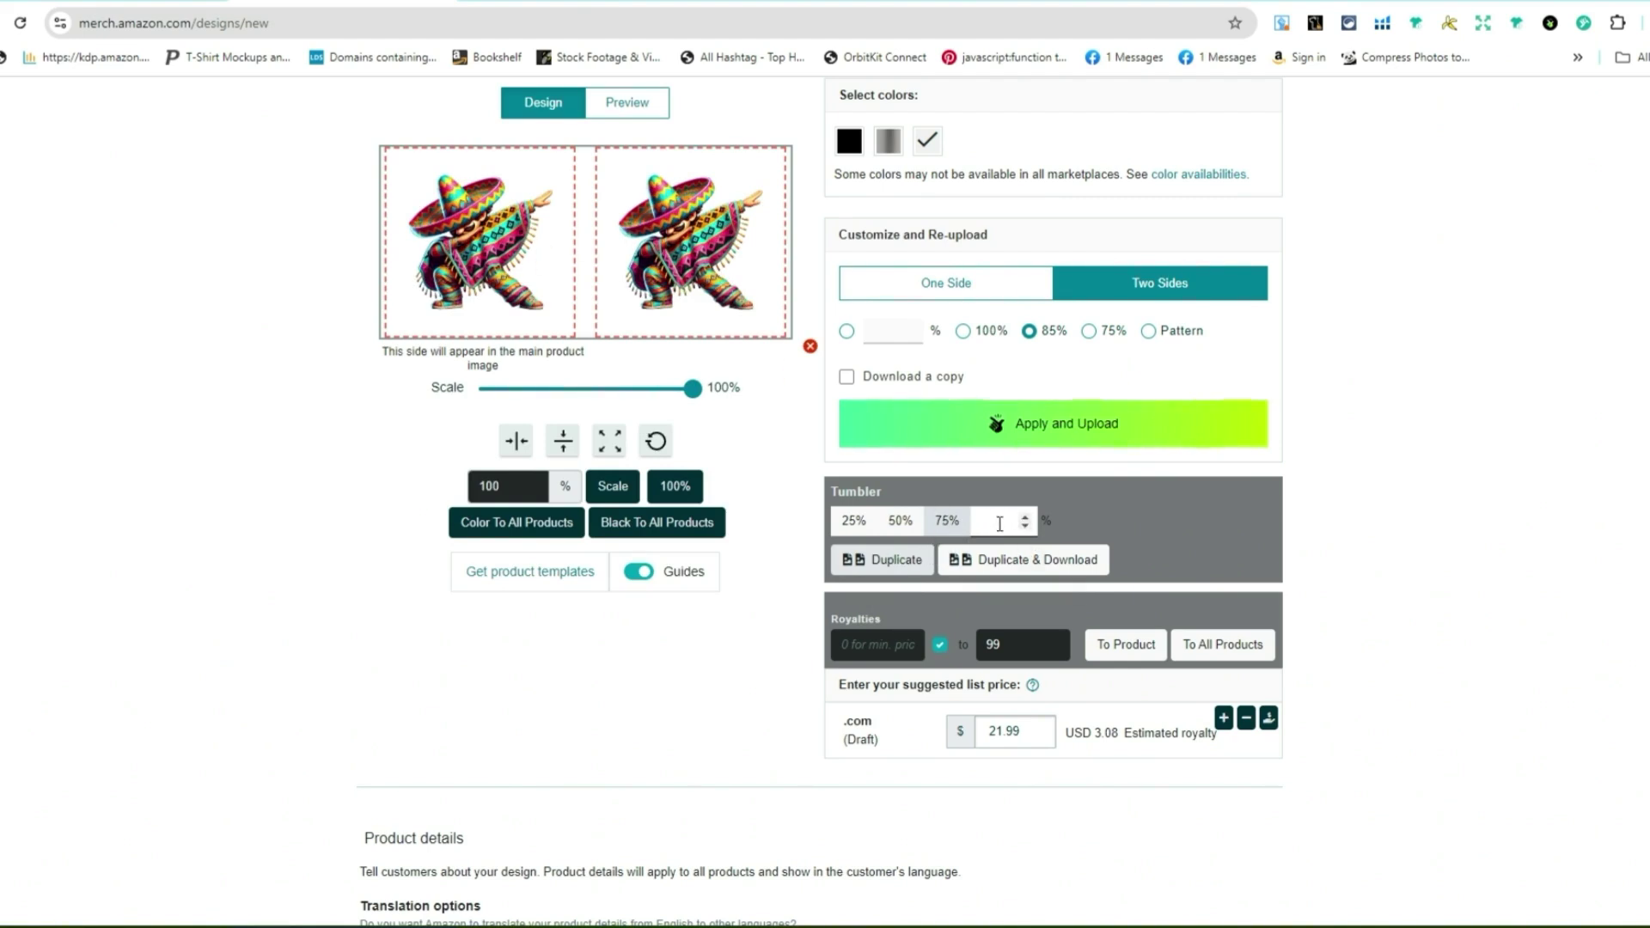
# Preview the design on the tumbler mockup, flipping between the front and back views.
pyautogui.click(1001, 524)
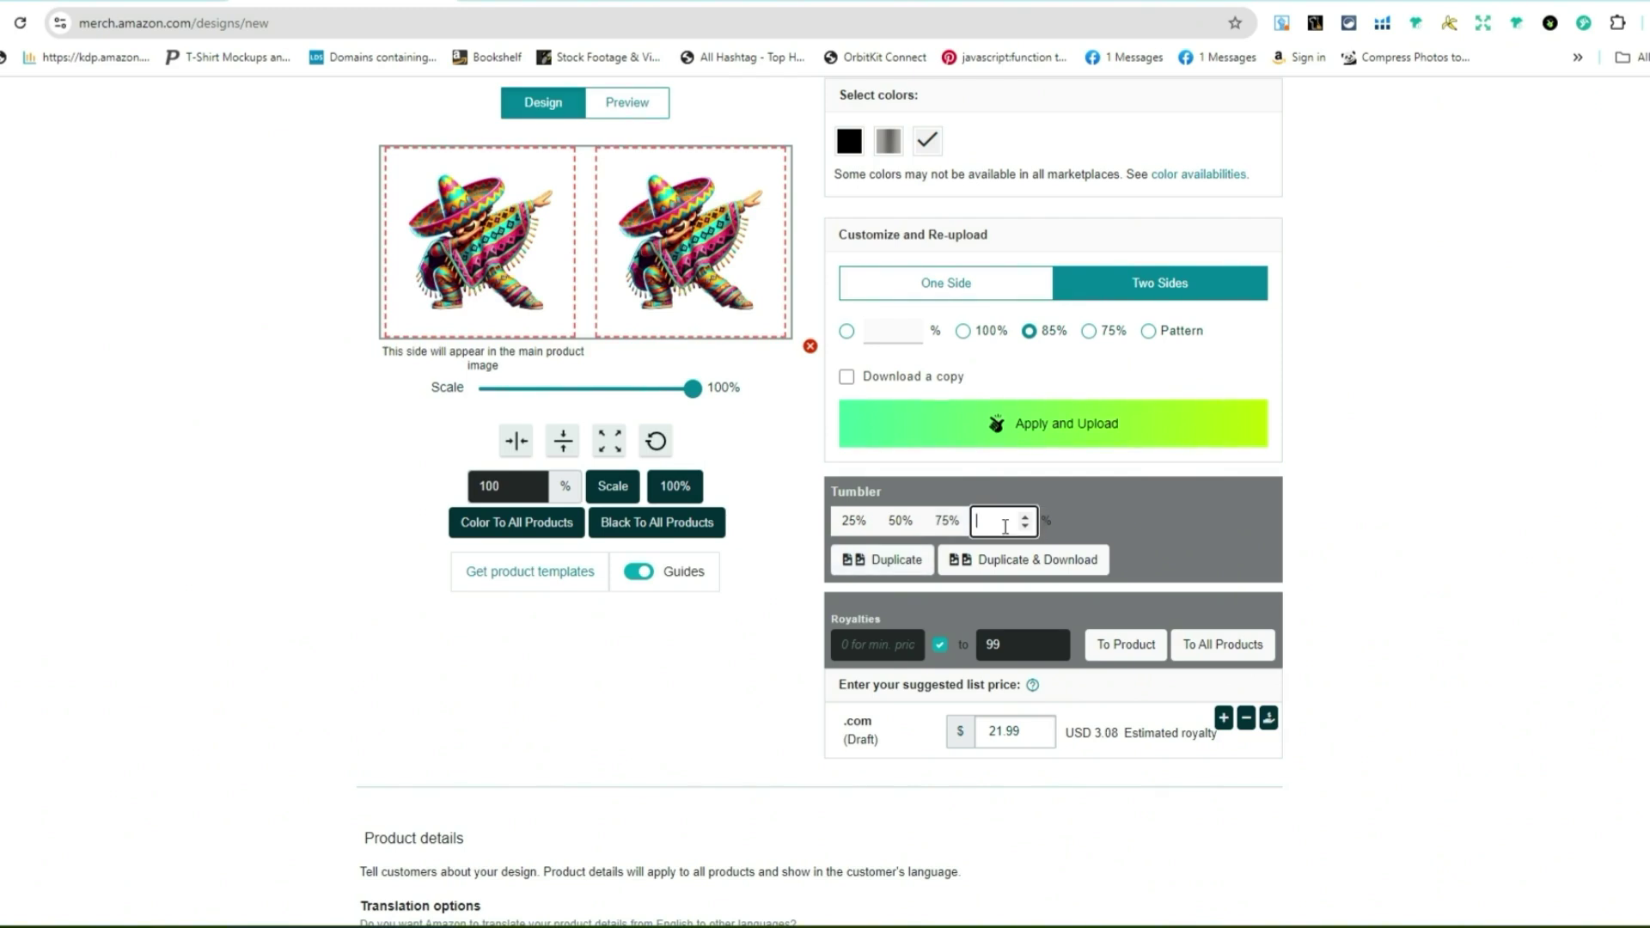
pyautogui.scroll(2, 756, 378)
pyautogui.click(649, 297)
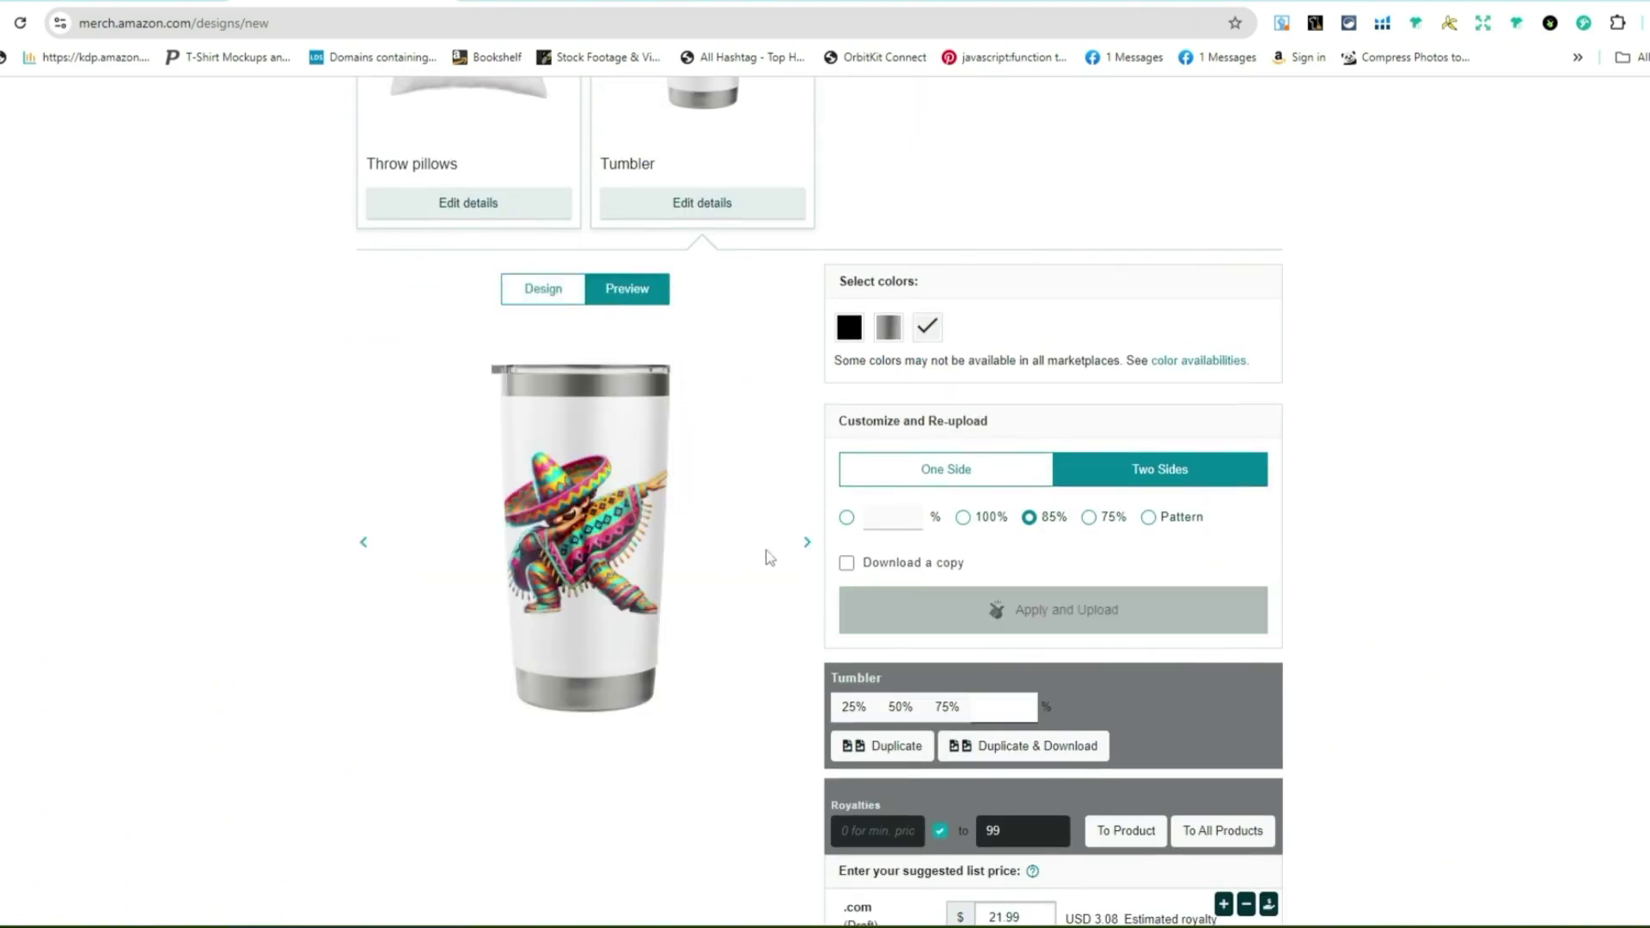
pyautogui.click(800, 558)
pyautogui.click(801, 558)
pyautogui.click(802, 559)
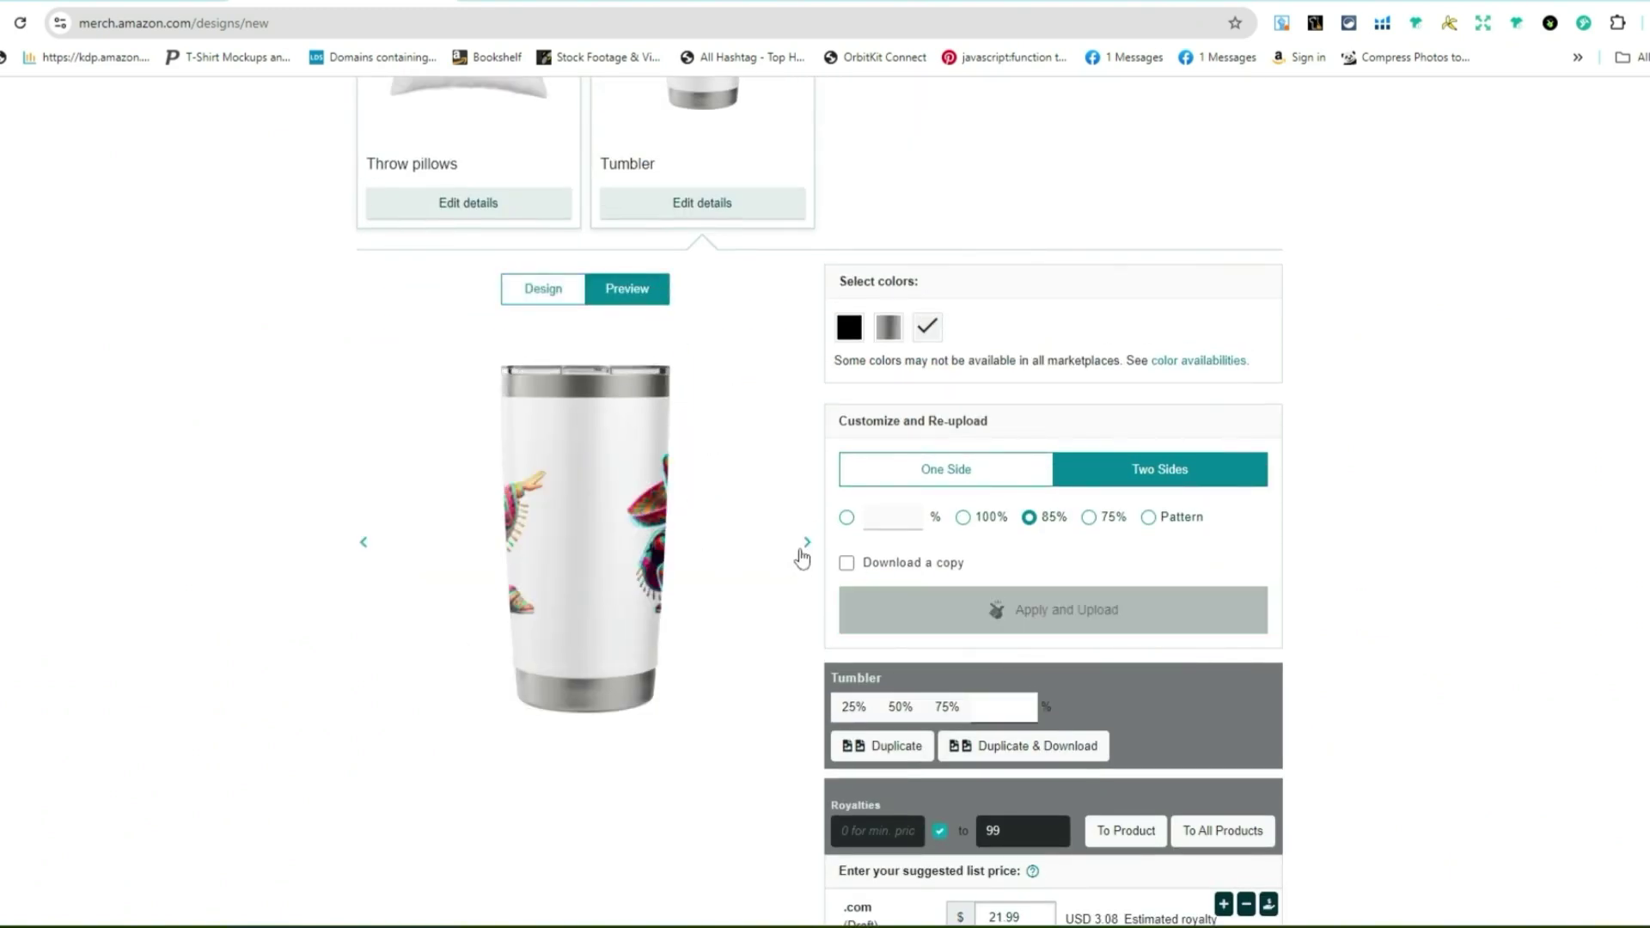
pyautogui.doubleClick(802, 559)
pyautogui.click(801, 557)
pyautogui.doubleClick(800, 556)
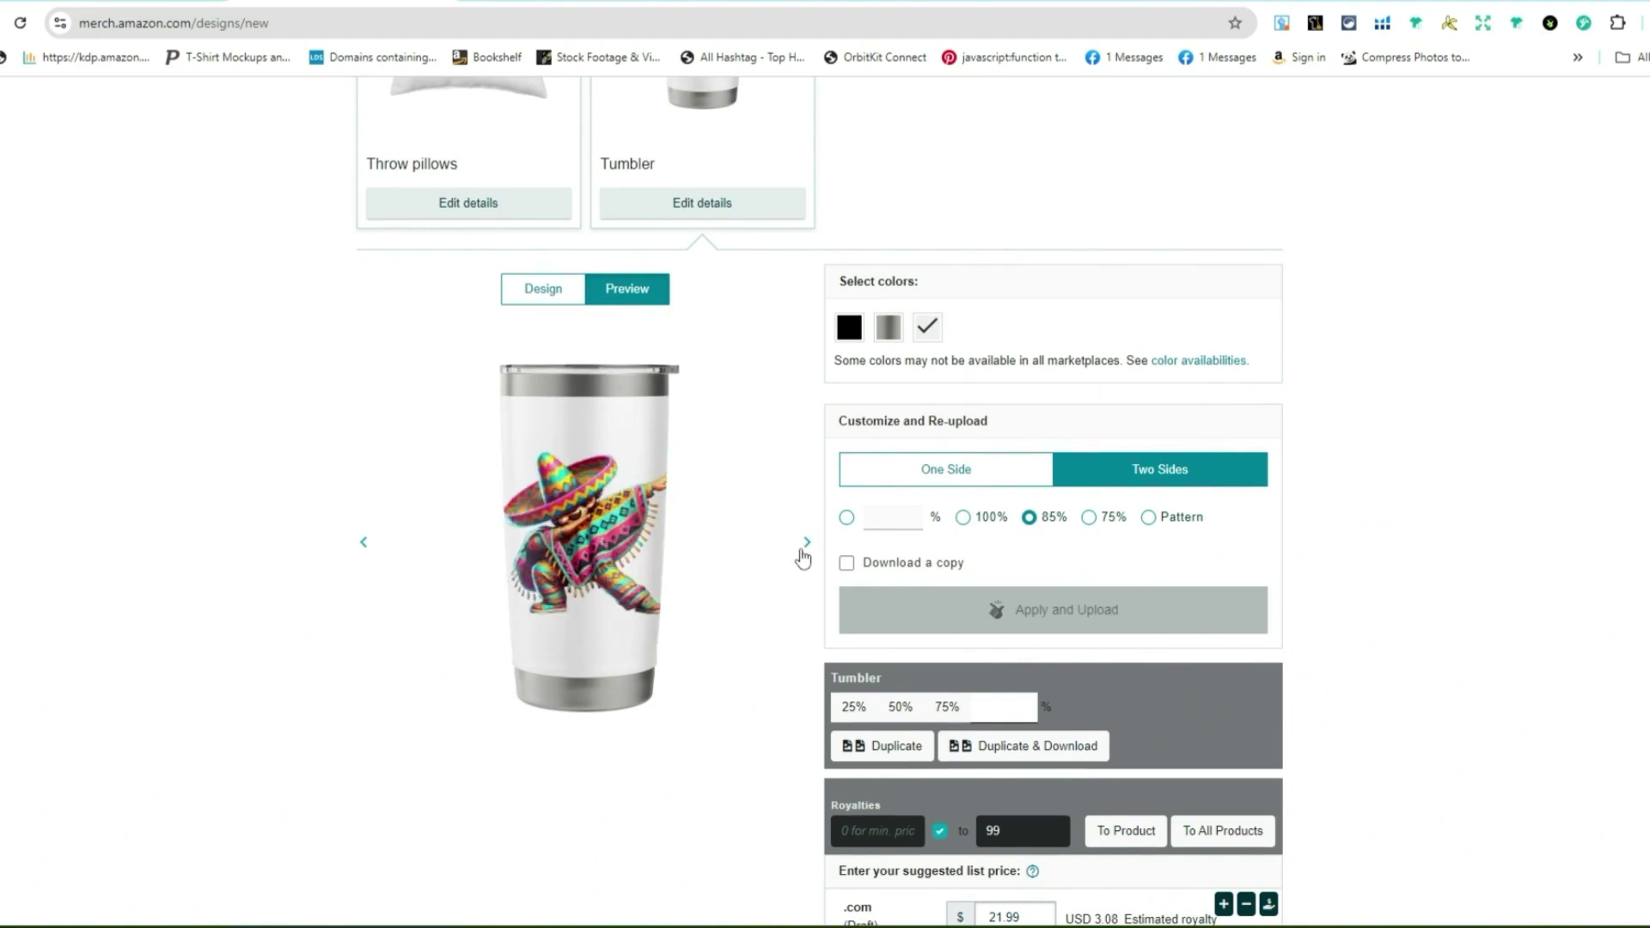
pyautogui.click(799, 555)
pyautogui.click(799, 554)
# Edit the custom duplicate percentage field and duplicate the artwork at that custom size.
pyautogui.scroll(-2, 772, 480)
pyautogui.click(1010, 520)
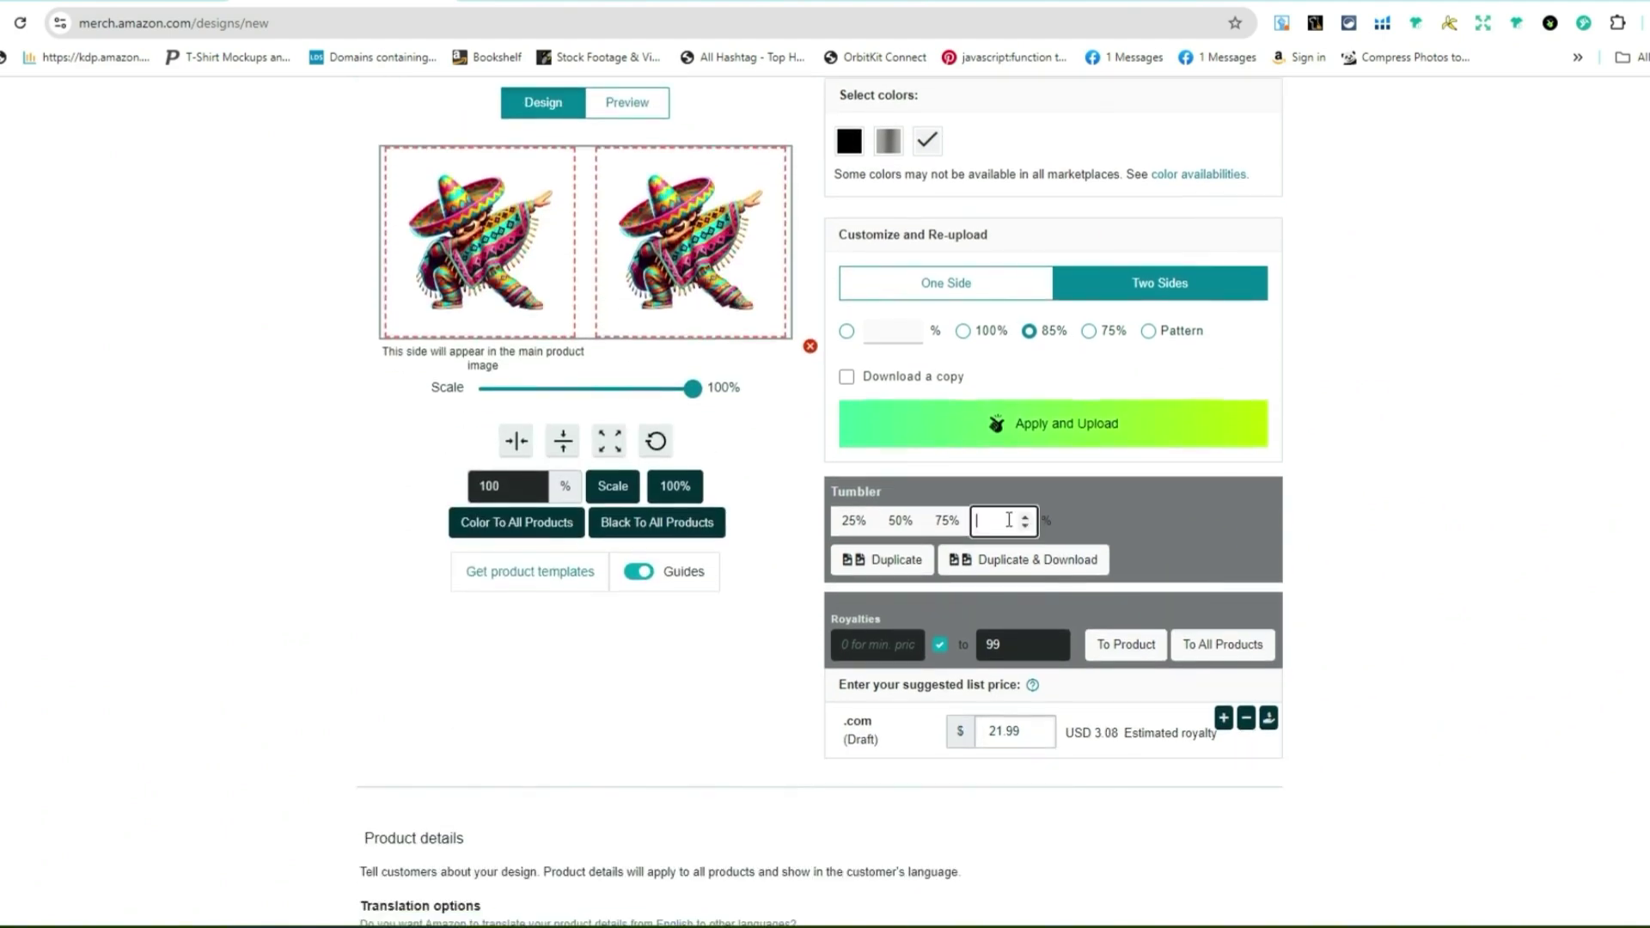
pyautogui.press('BackSpace')
pyautogui.write('100')
pyautogui.click(883, 558)
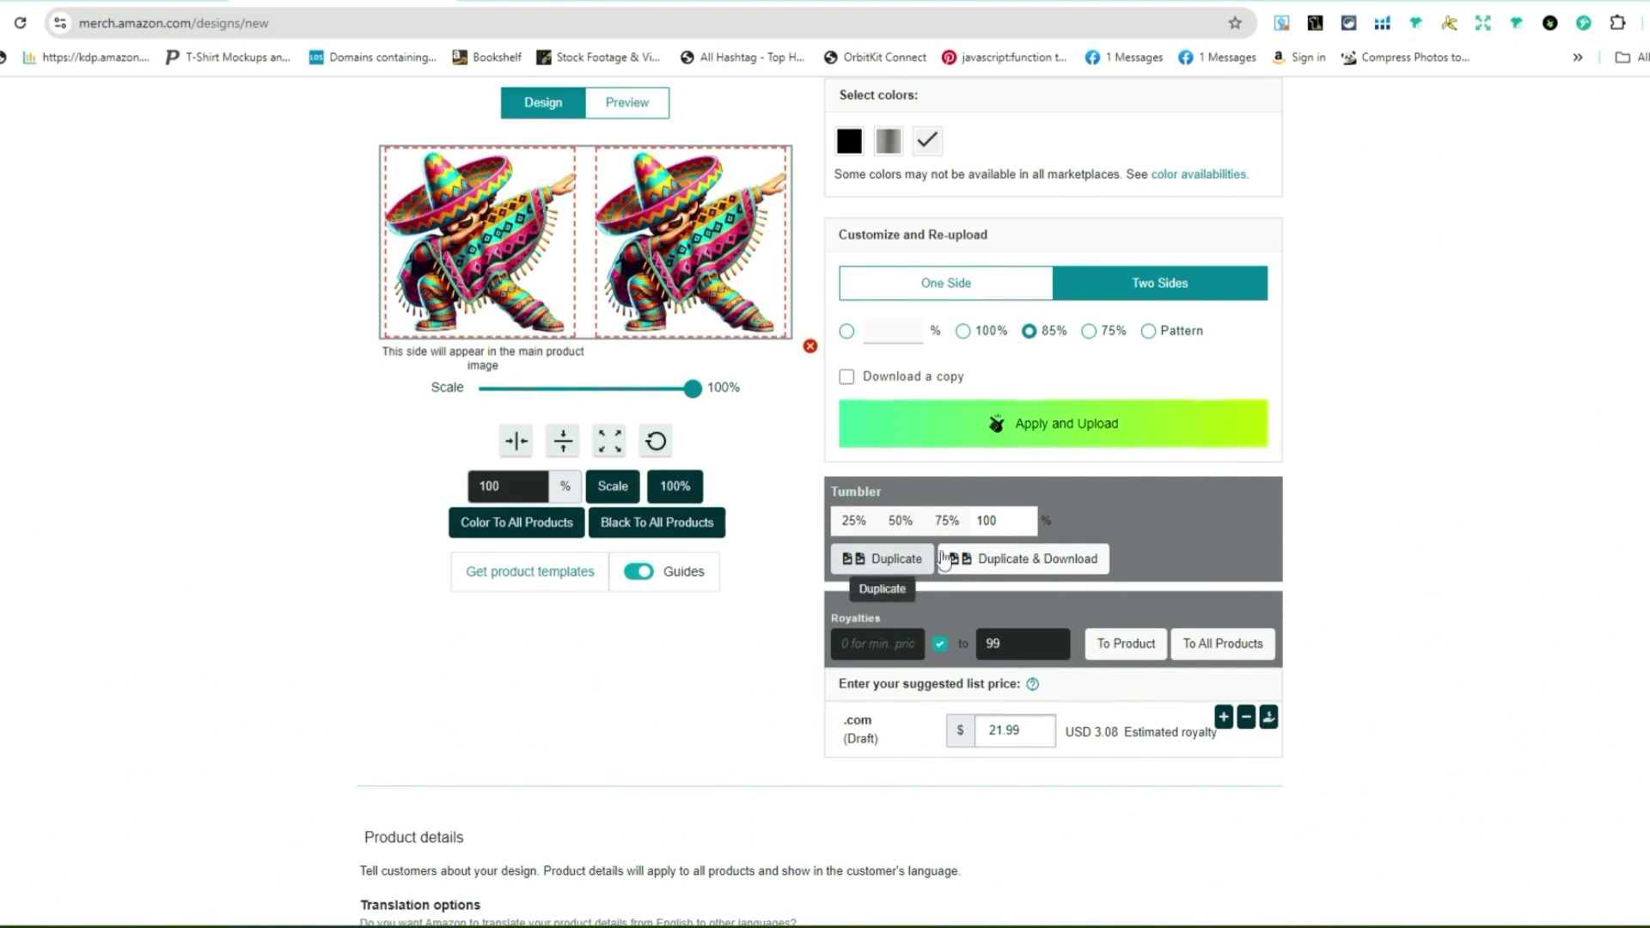
# Replace 100 with 95 in the percentage field and duplicate the character at 95%.
pyautogui.click(1014, 522)
pyautogui.doubleClick(1018, 523)
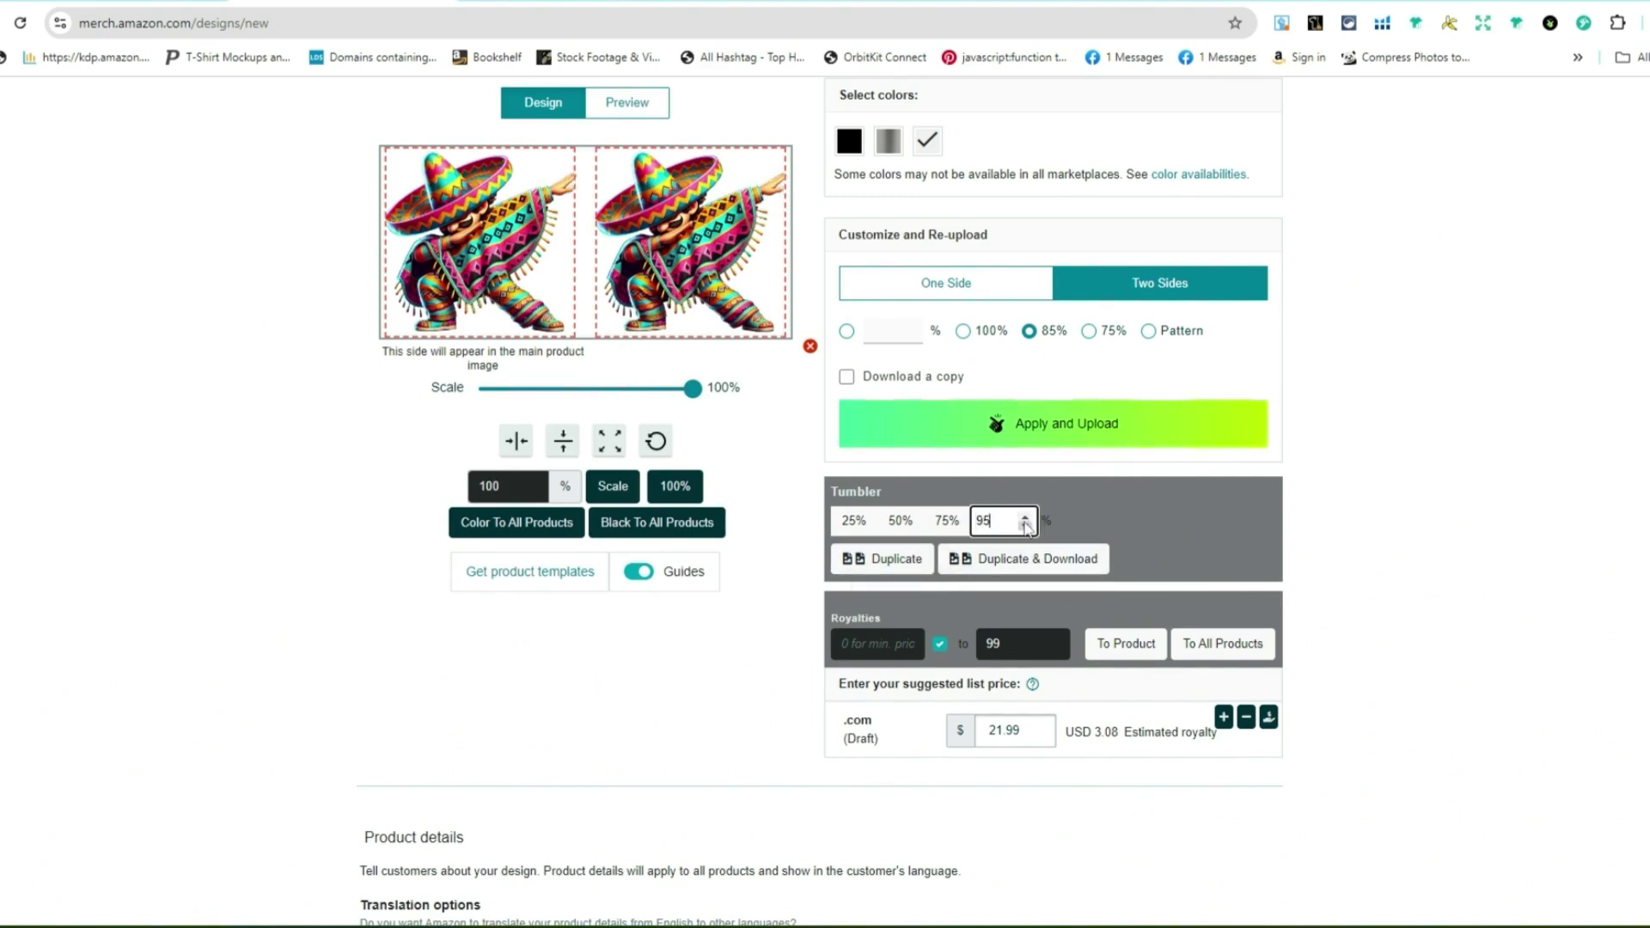
pyautogui.write('95')
pyautogui.click(883, 559)
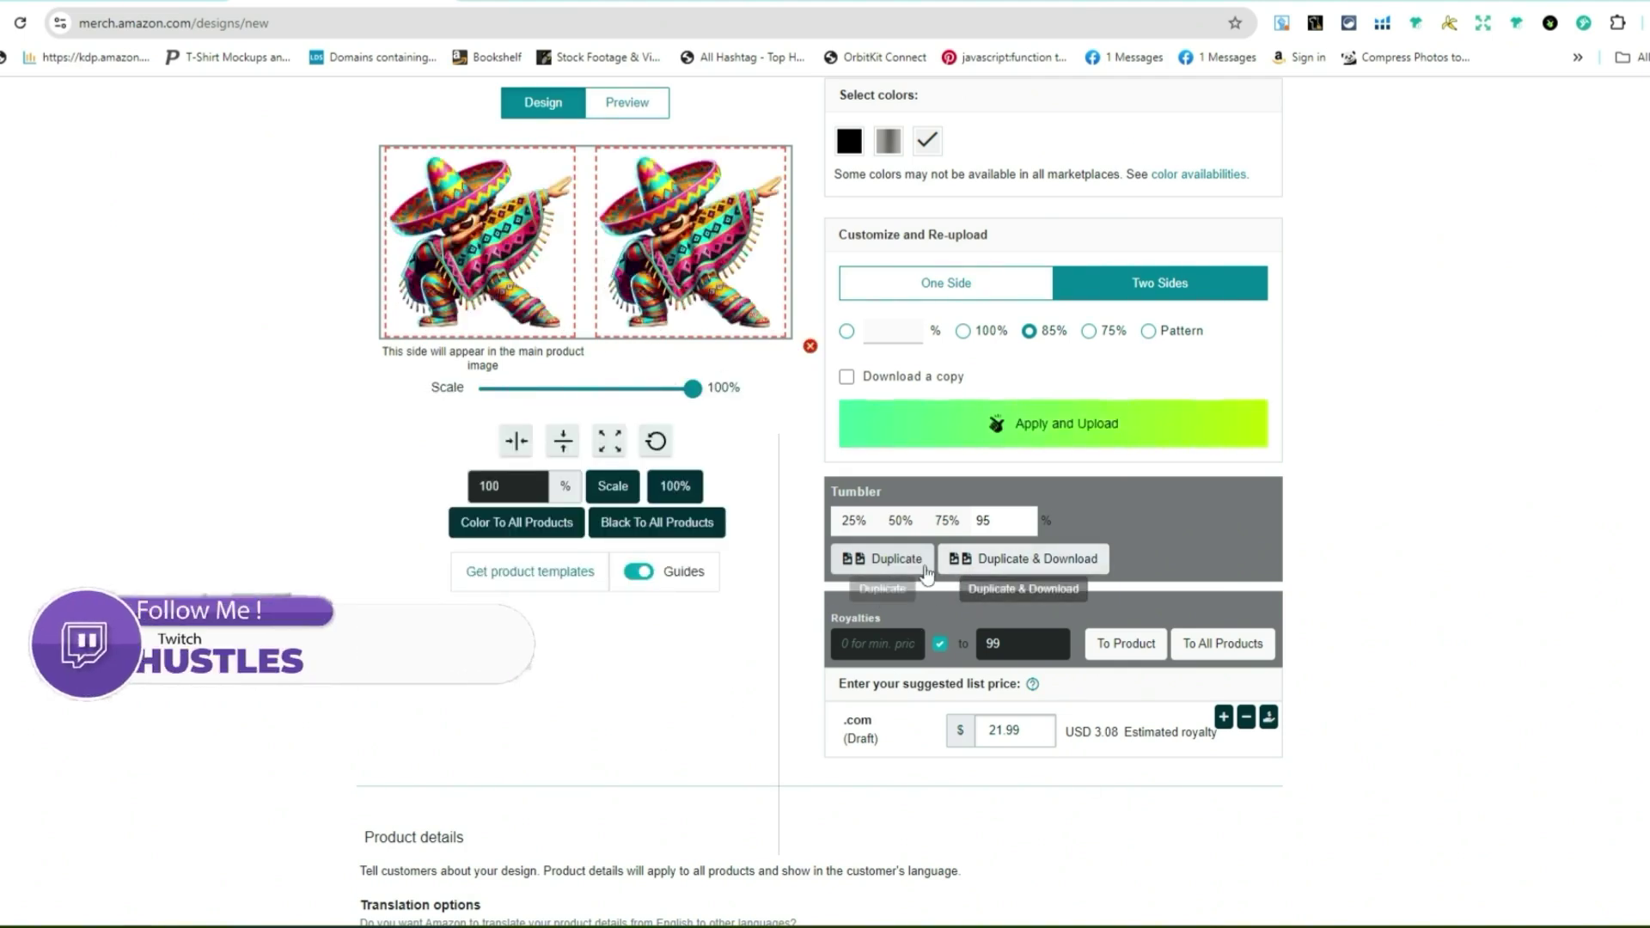
# Download the duplicated design as tumbler-duplicated-image-productor.png and close it in Photos after reviewing.
pyautogui.click(1012, 560)
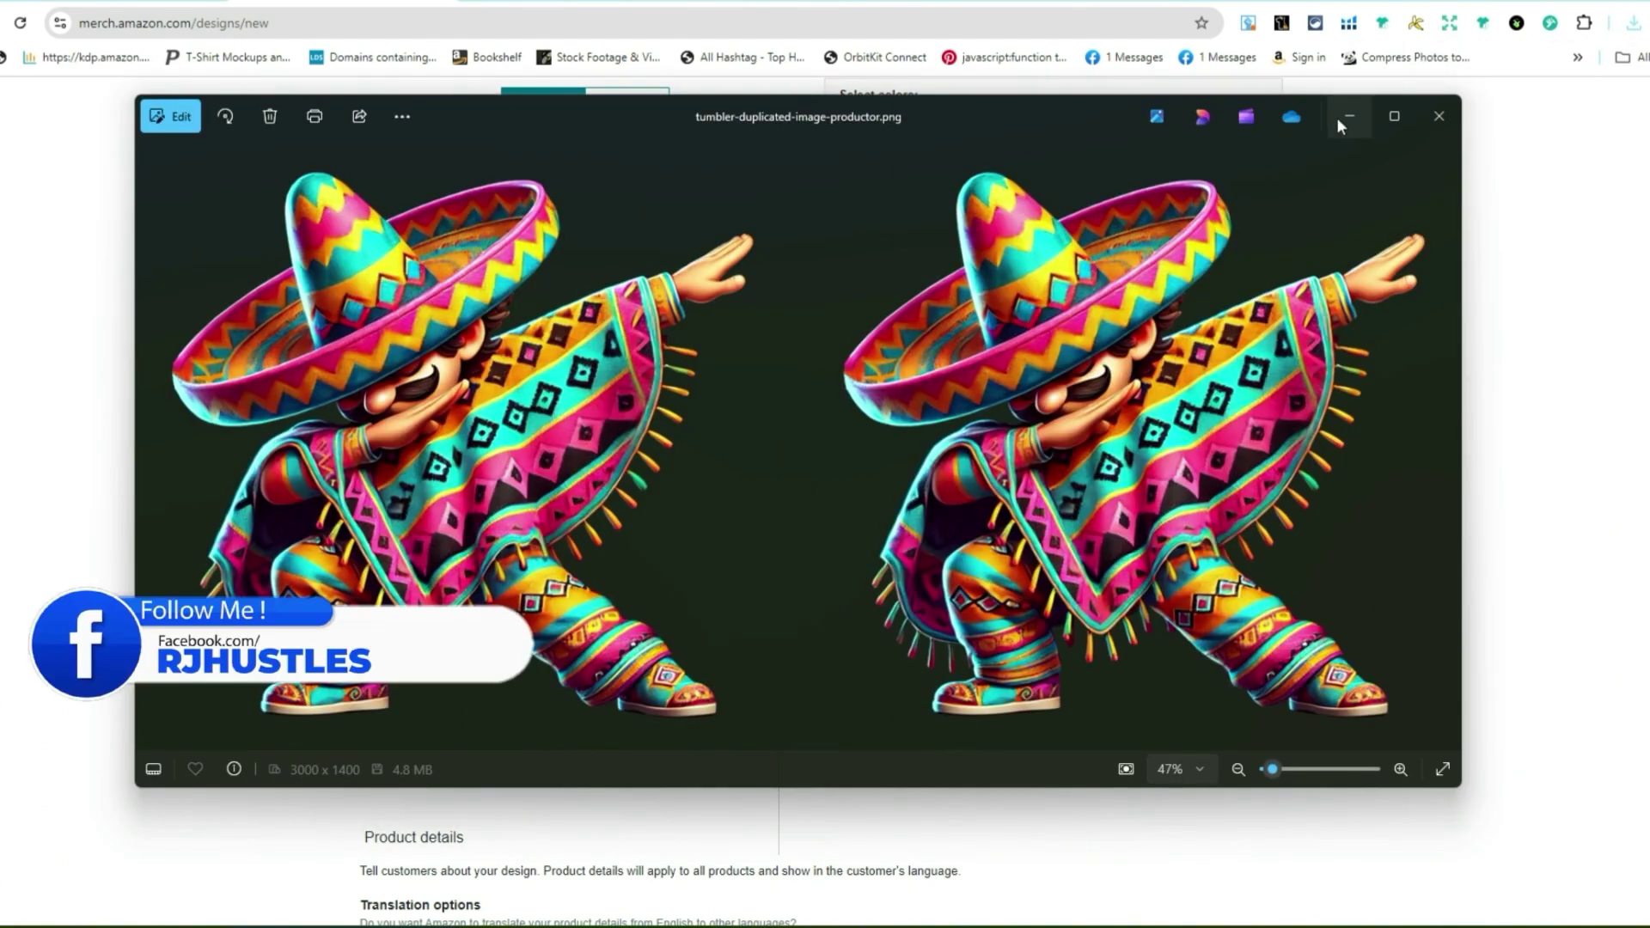
pyautogui.click(1358, 117)
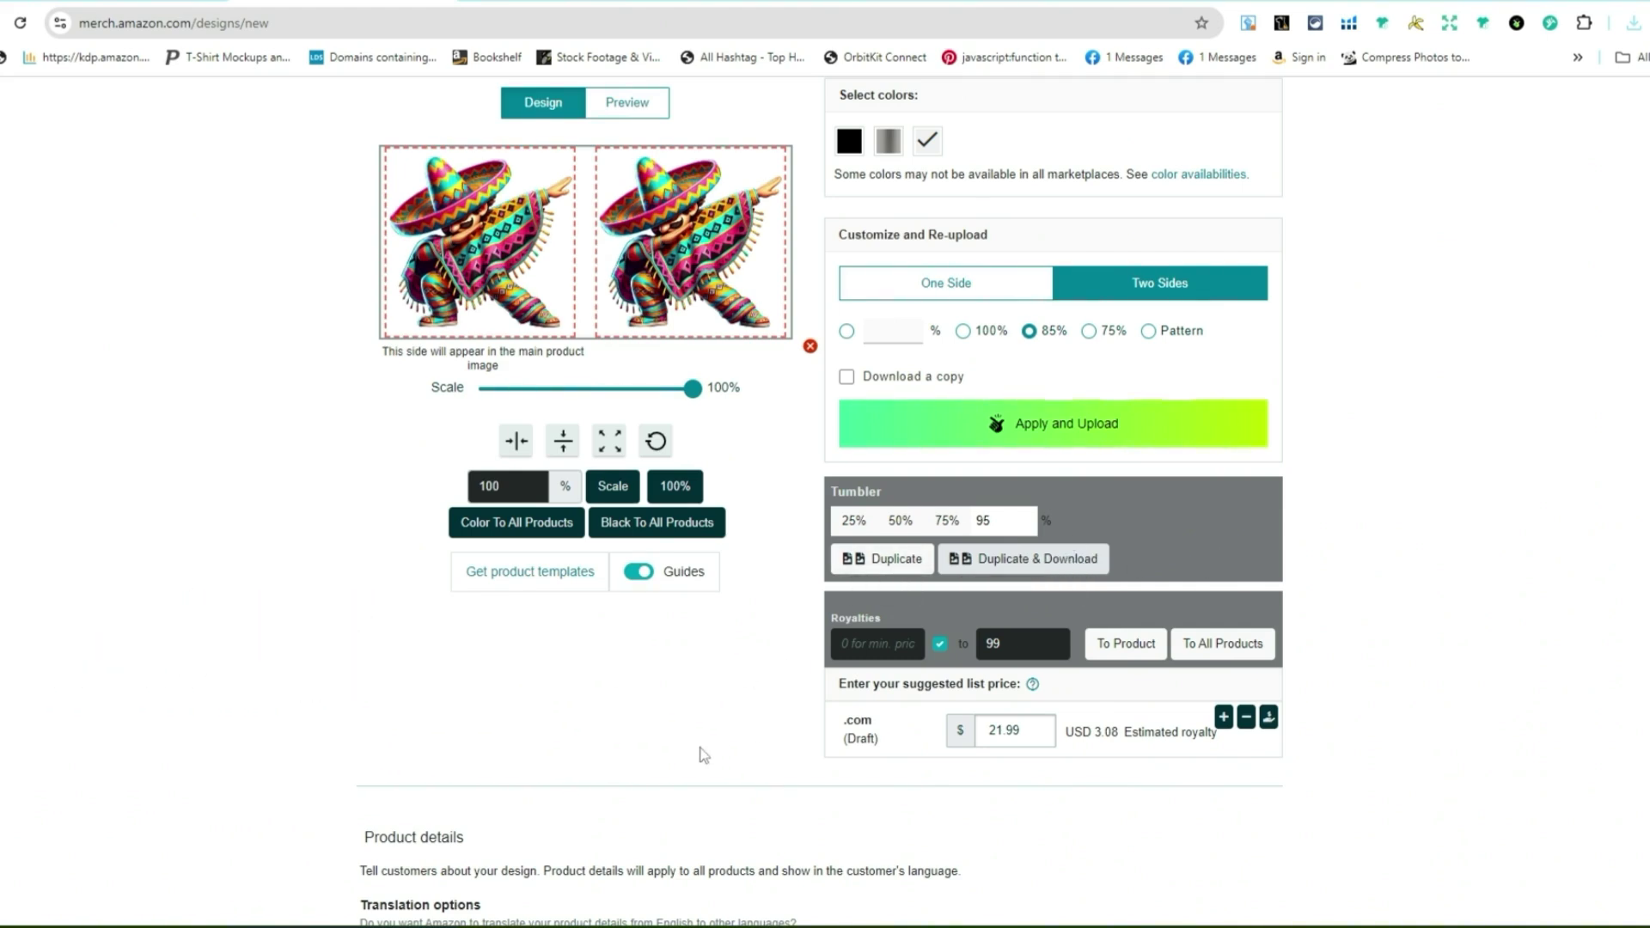
# Scroll over the artwork and product mockups and briefly open the Downloads file picker.
pyautogui.scroll(1, 749, 475)
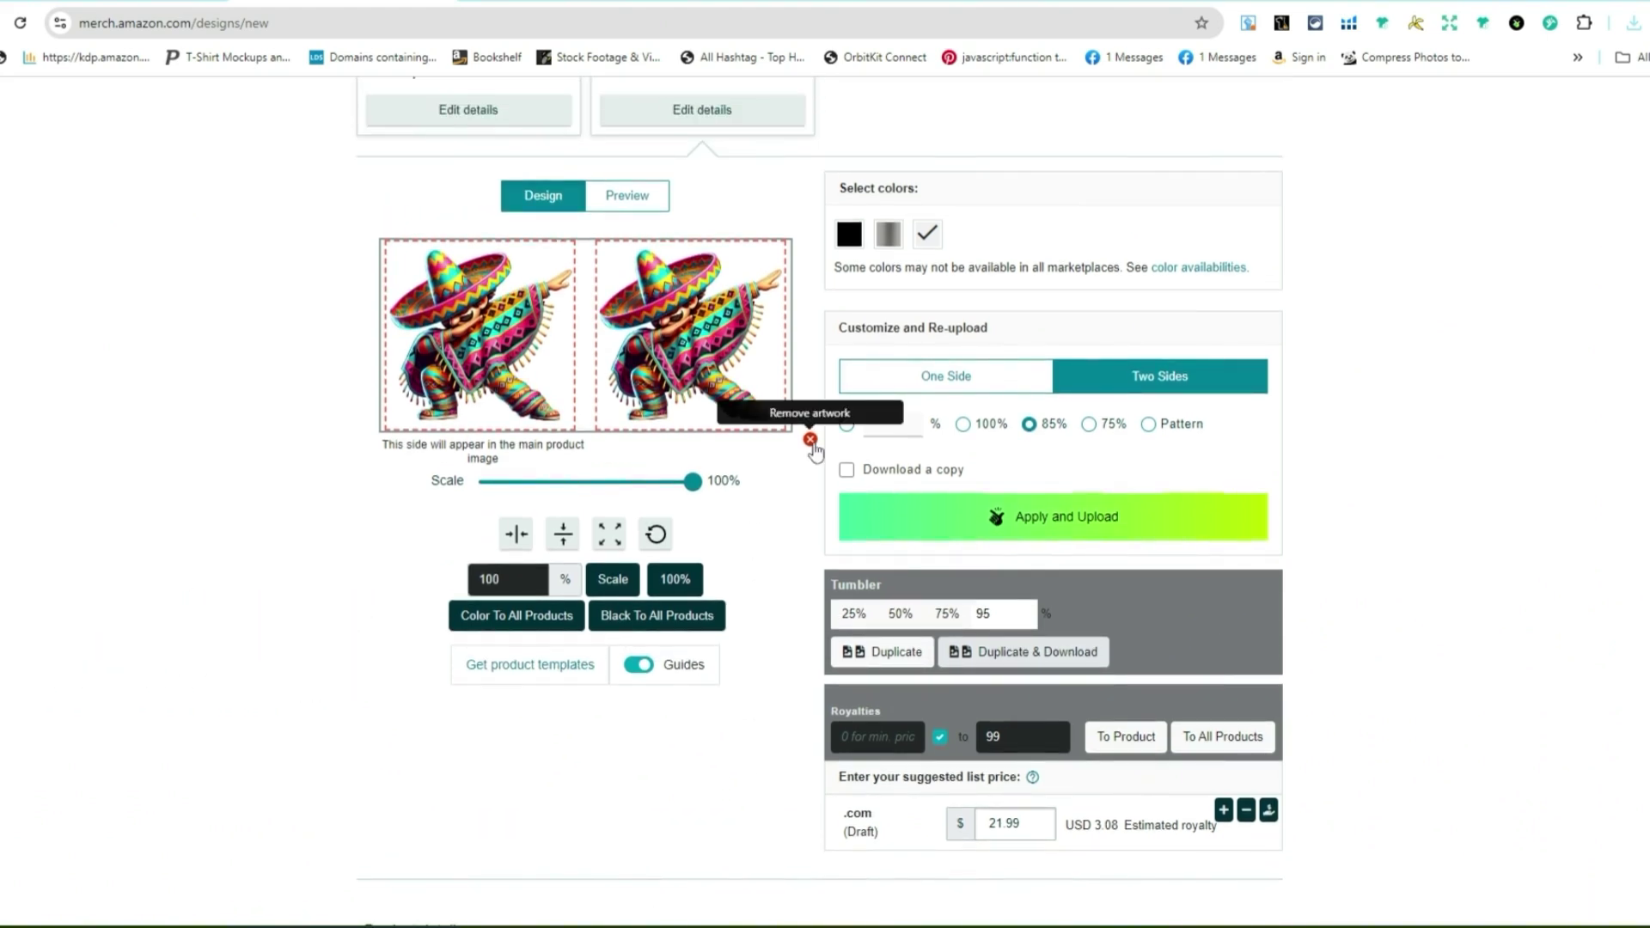
pyautogui.scroll(9, 774, 456)
pyautogui.scroll(6, 602, 490)
pyautogui.scroll(-3, 555, 430)
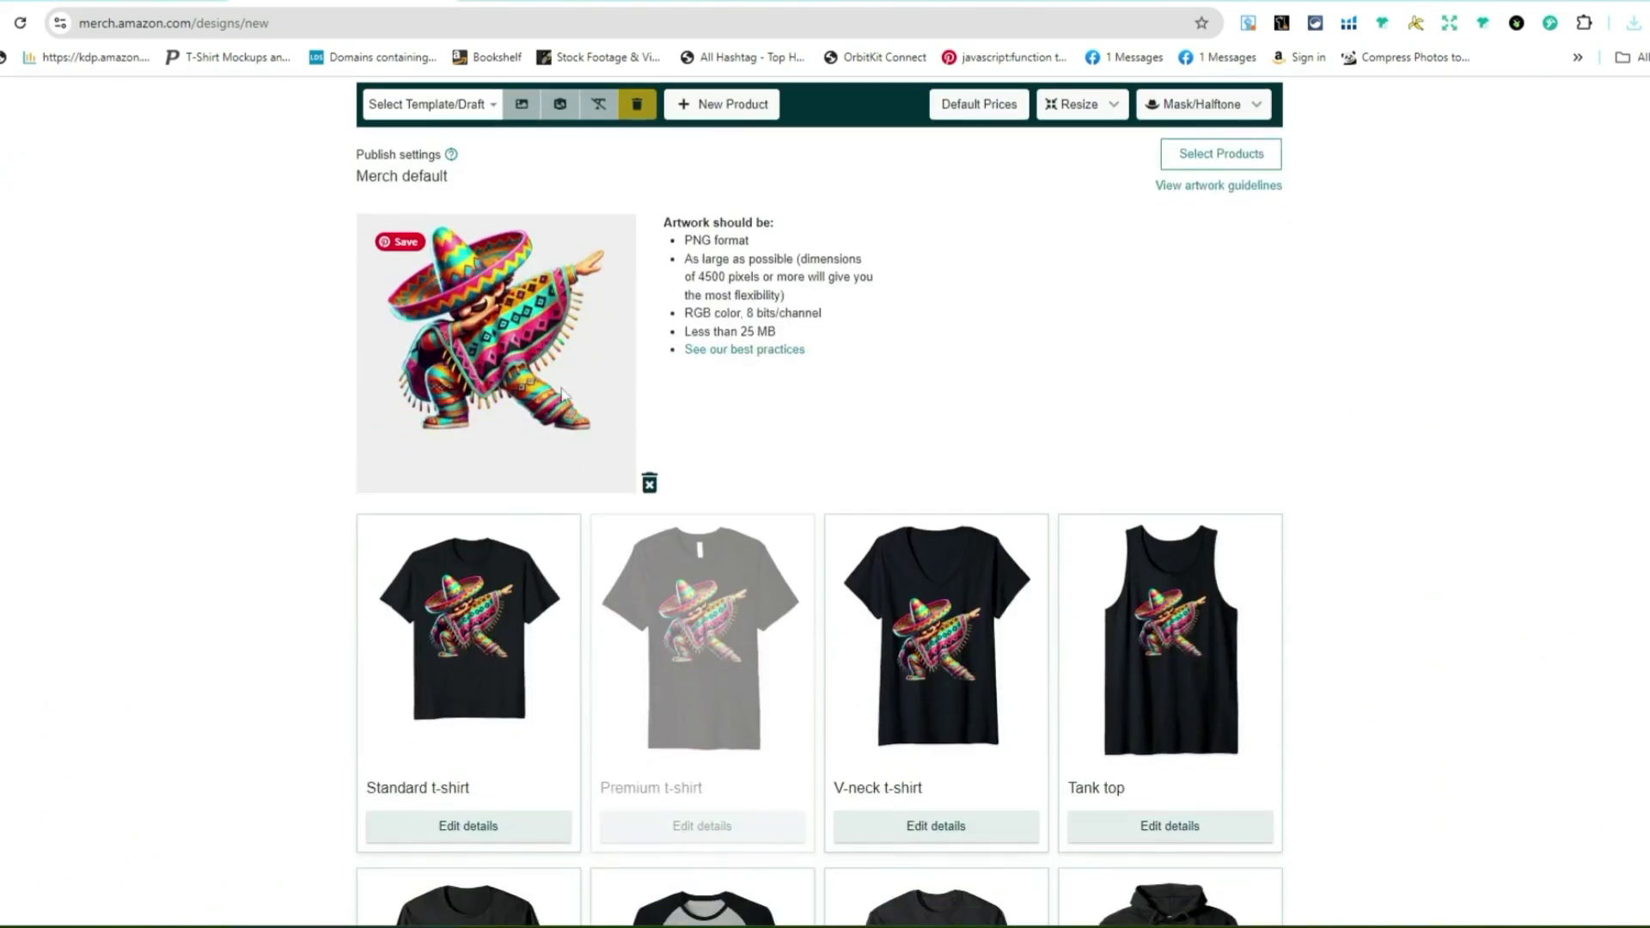
pyautogui.scroll(-20, 503, 336)
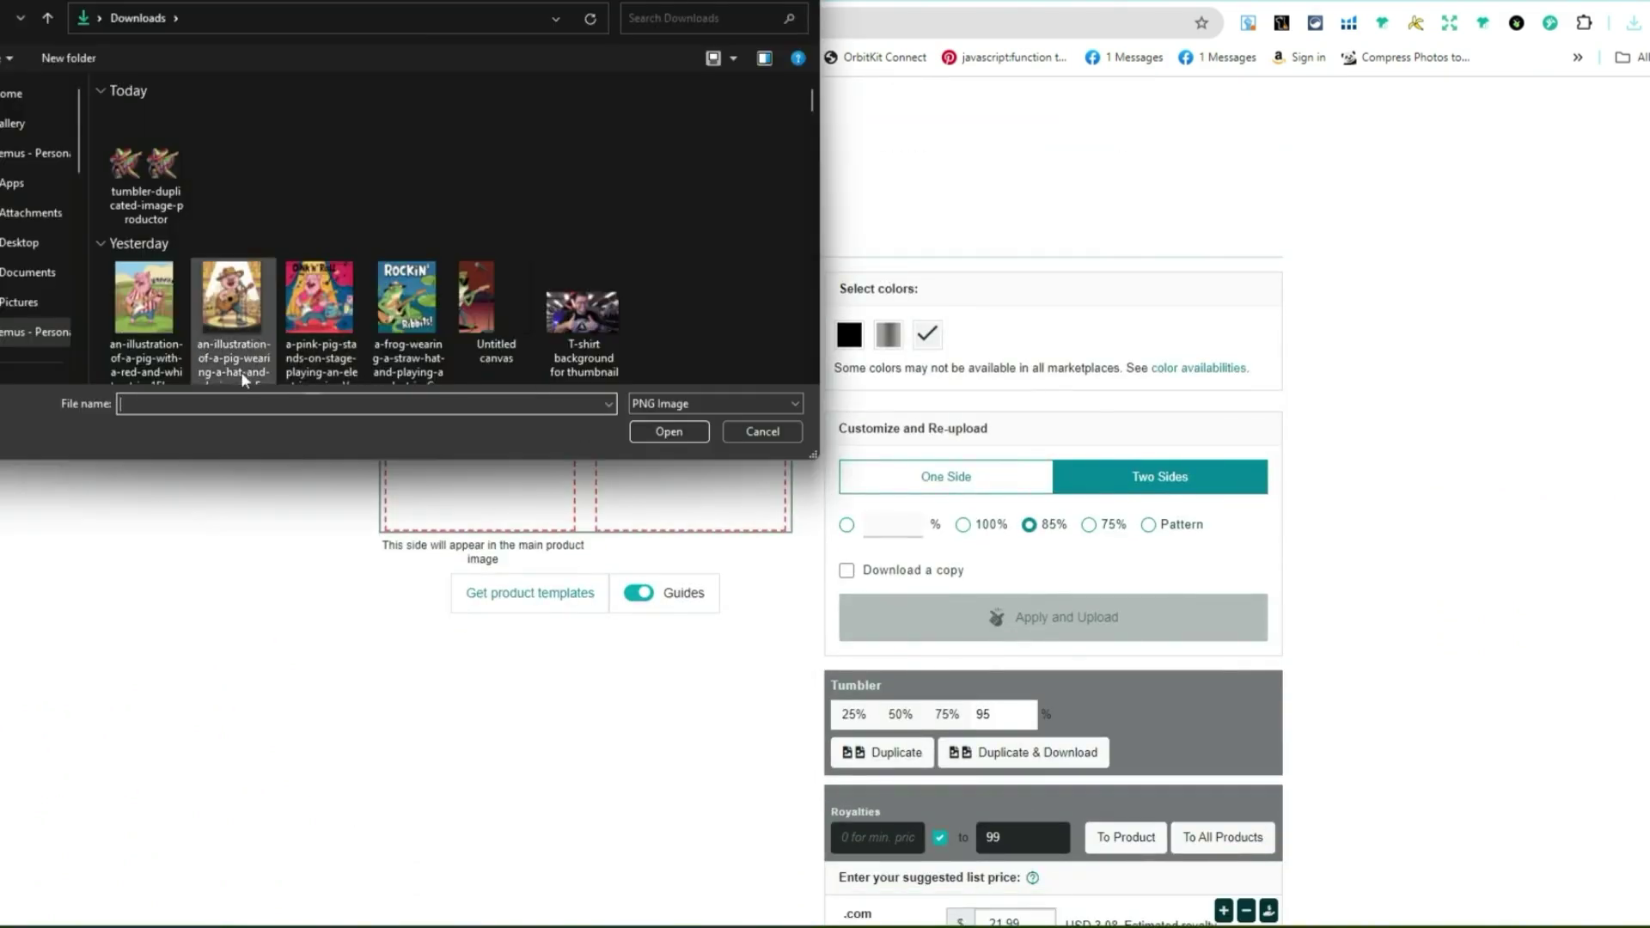
pyautogui.scroll(-5, 174, 282)
pyautogui.doubleClick(446, 337)
pyautogui.scroll(20, 675, 495)
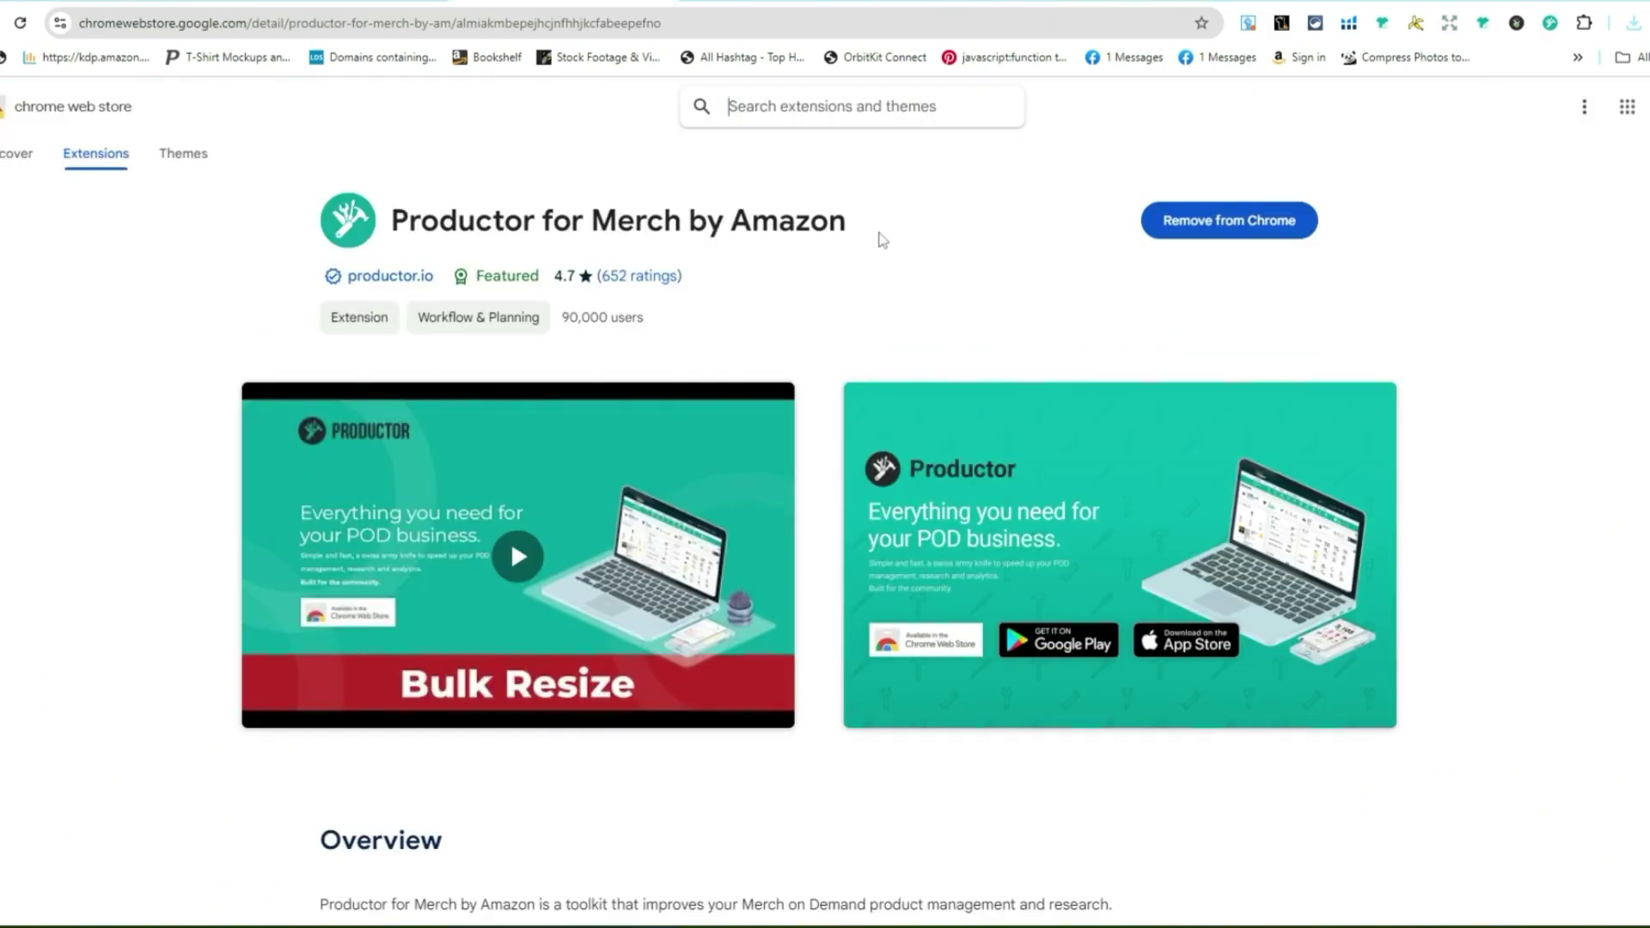
# Highlight the Productor extension's '90,000 users' count, then just the word 'users'.
pyautogui.click(567, 321)
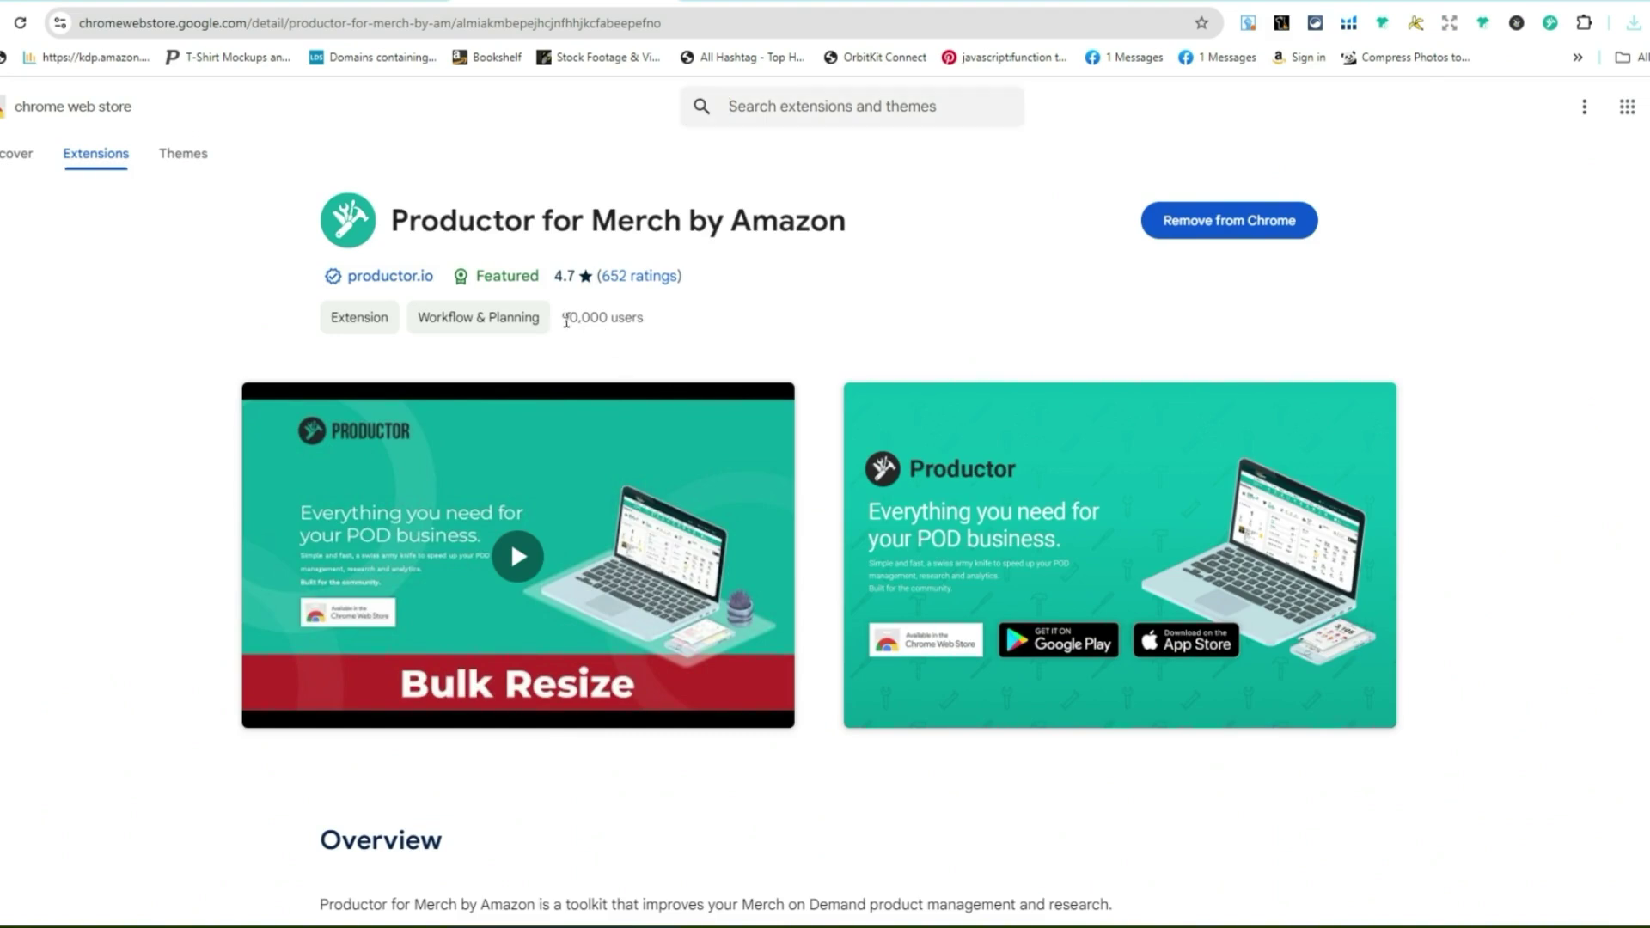
pyautogui.moveTo(567, 322); pyautogui.dragTo(640, 317)
pyautogui.click(662, 322)
pyautogui.doubleClick(634, 318)
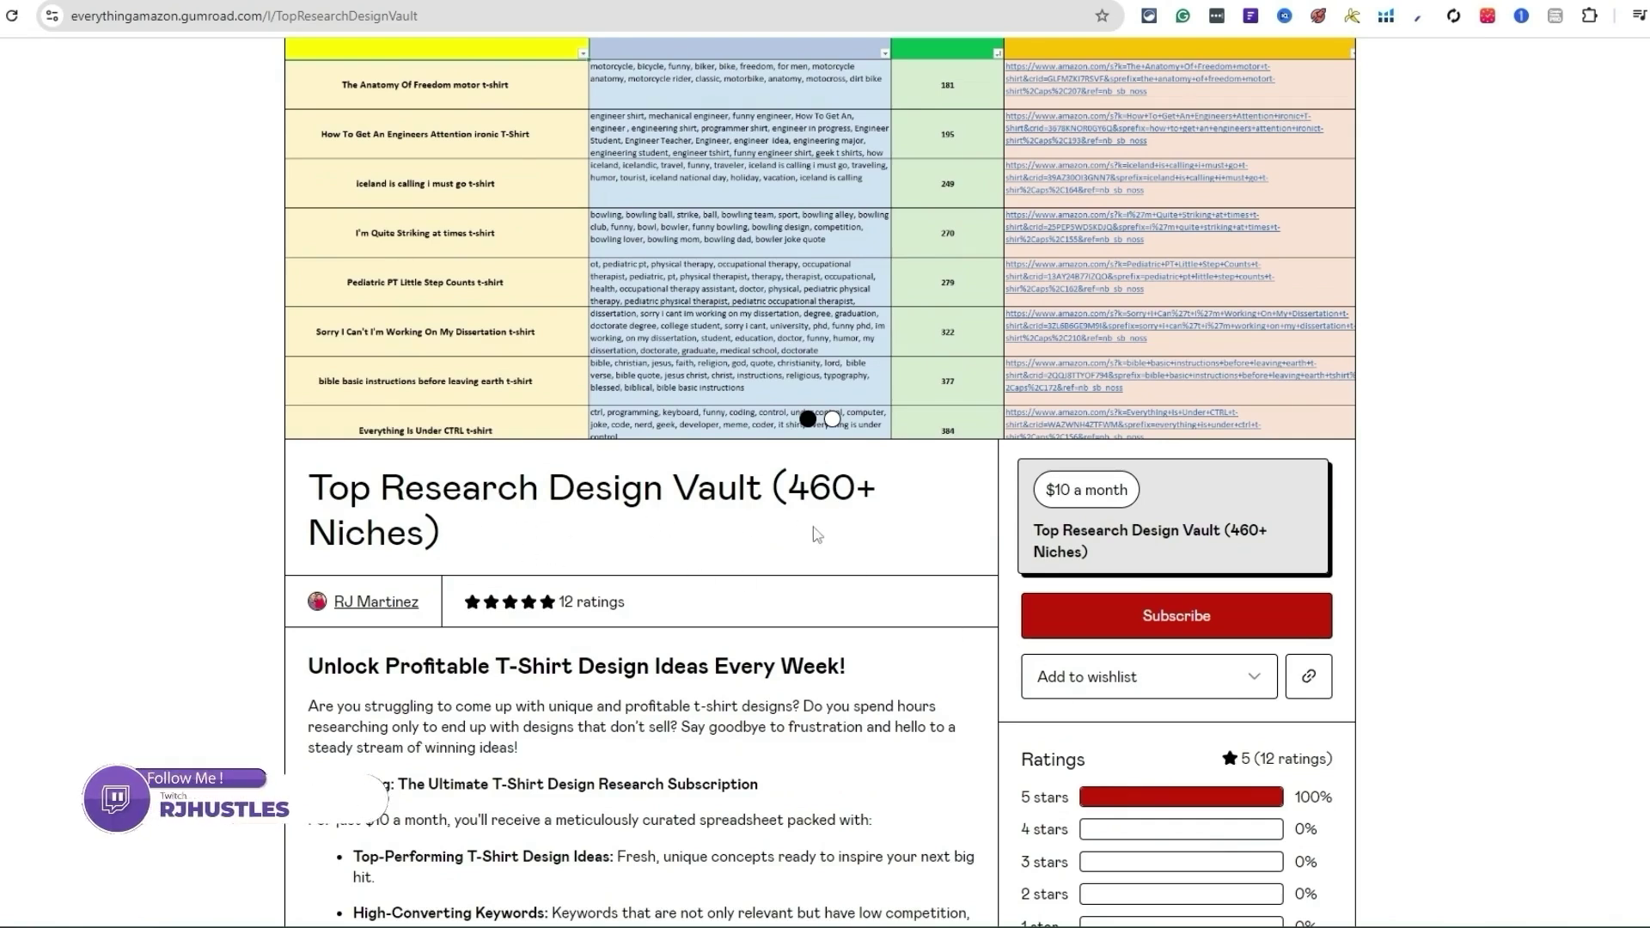
pyautogui.scroll(-1, 816, 535)
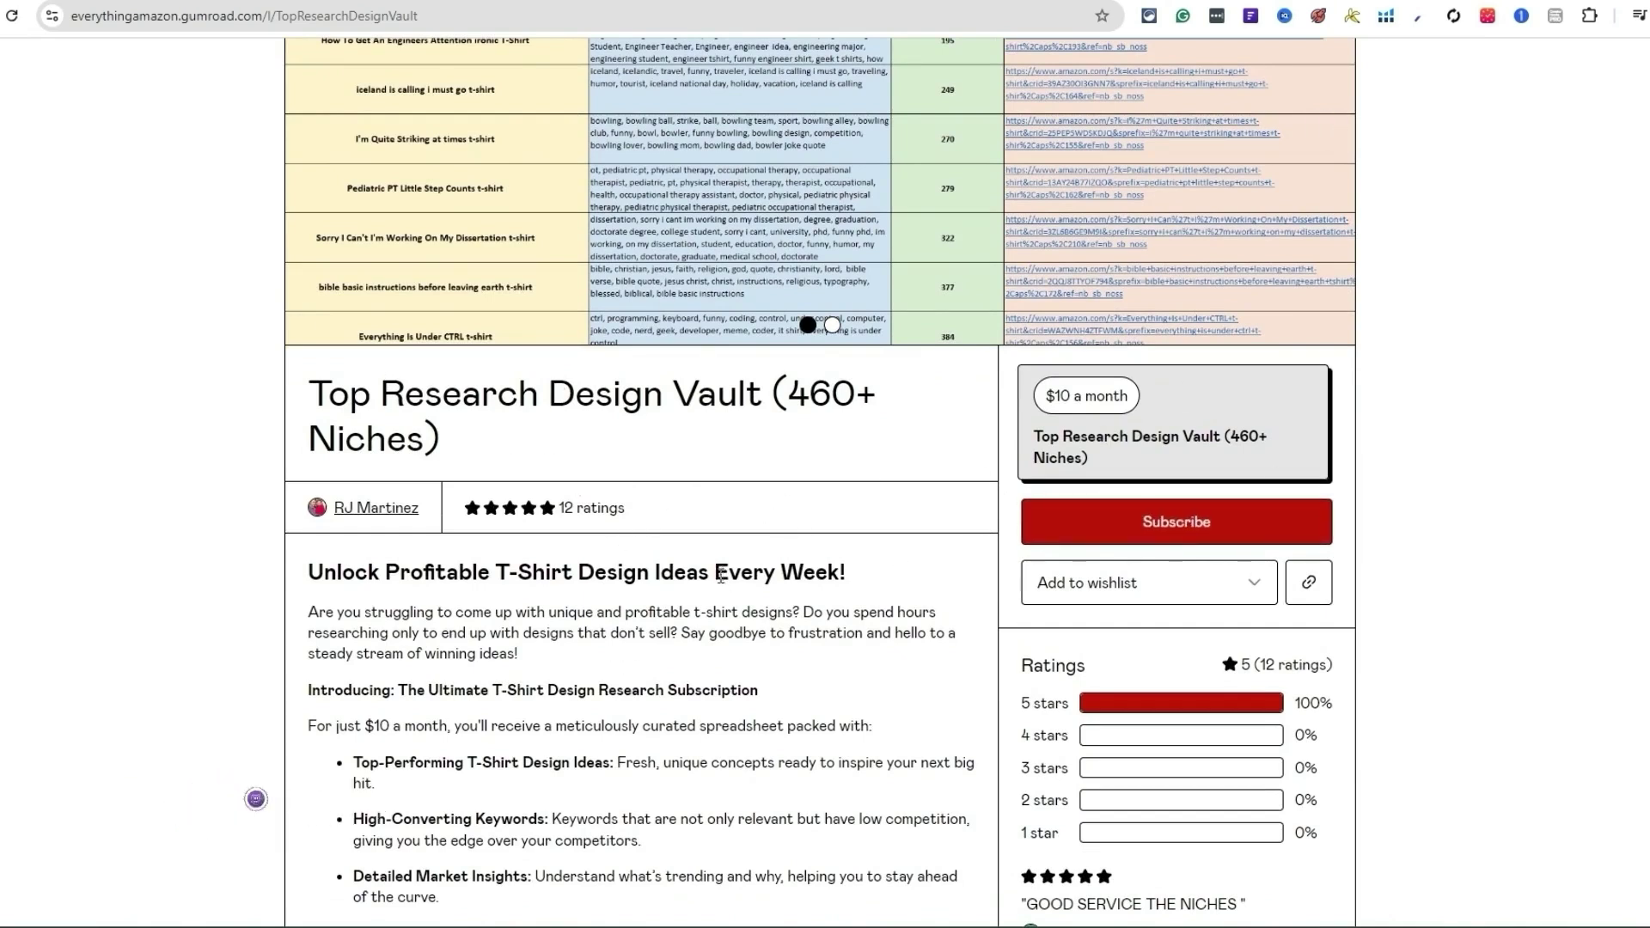
pyautogui.moveTo(717, 571); pyautogui.dragTo(840, 573)
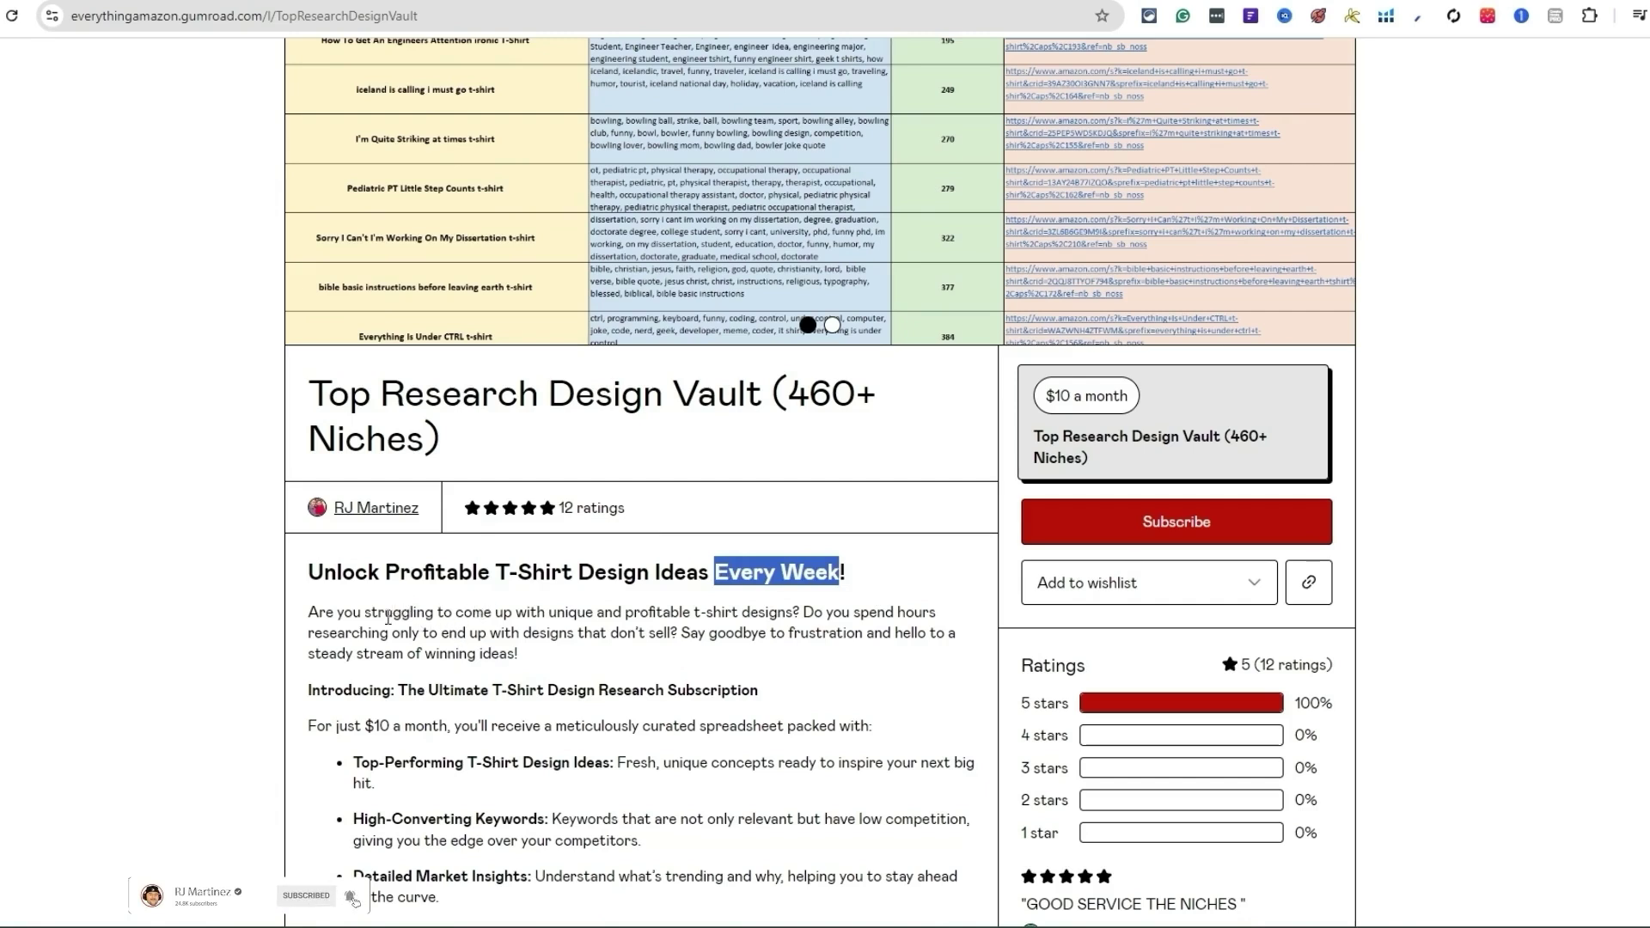
pyautogui.click(39, 679)
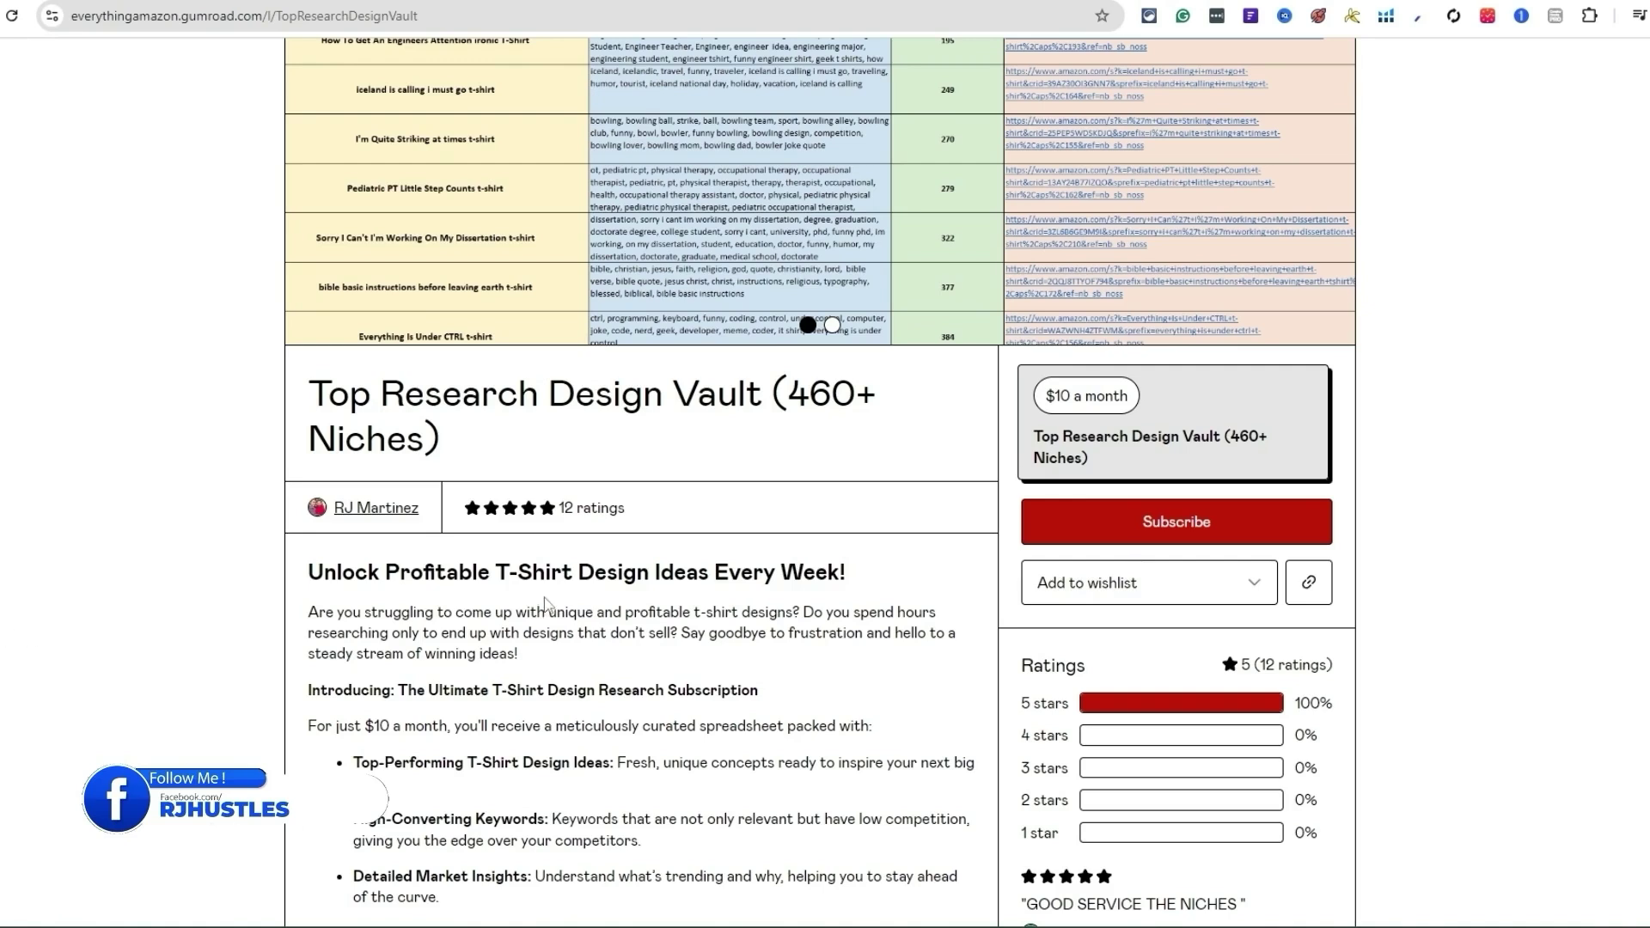
pyautogui.scroll(2, 601, 606)
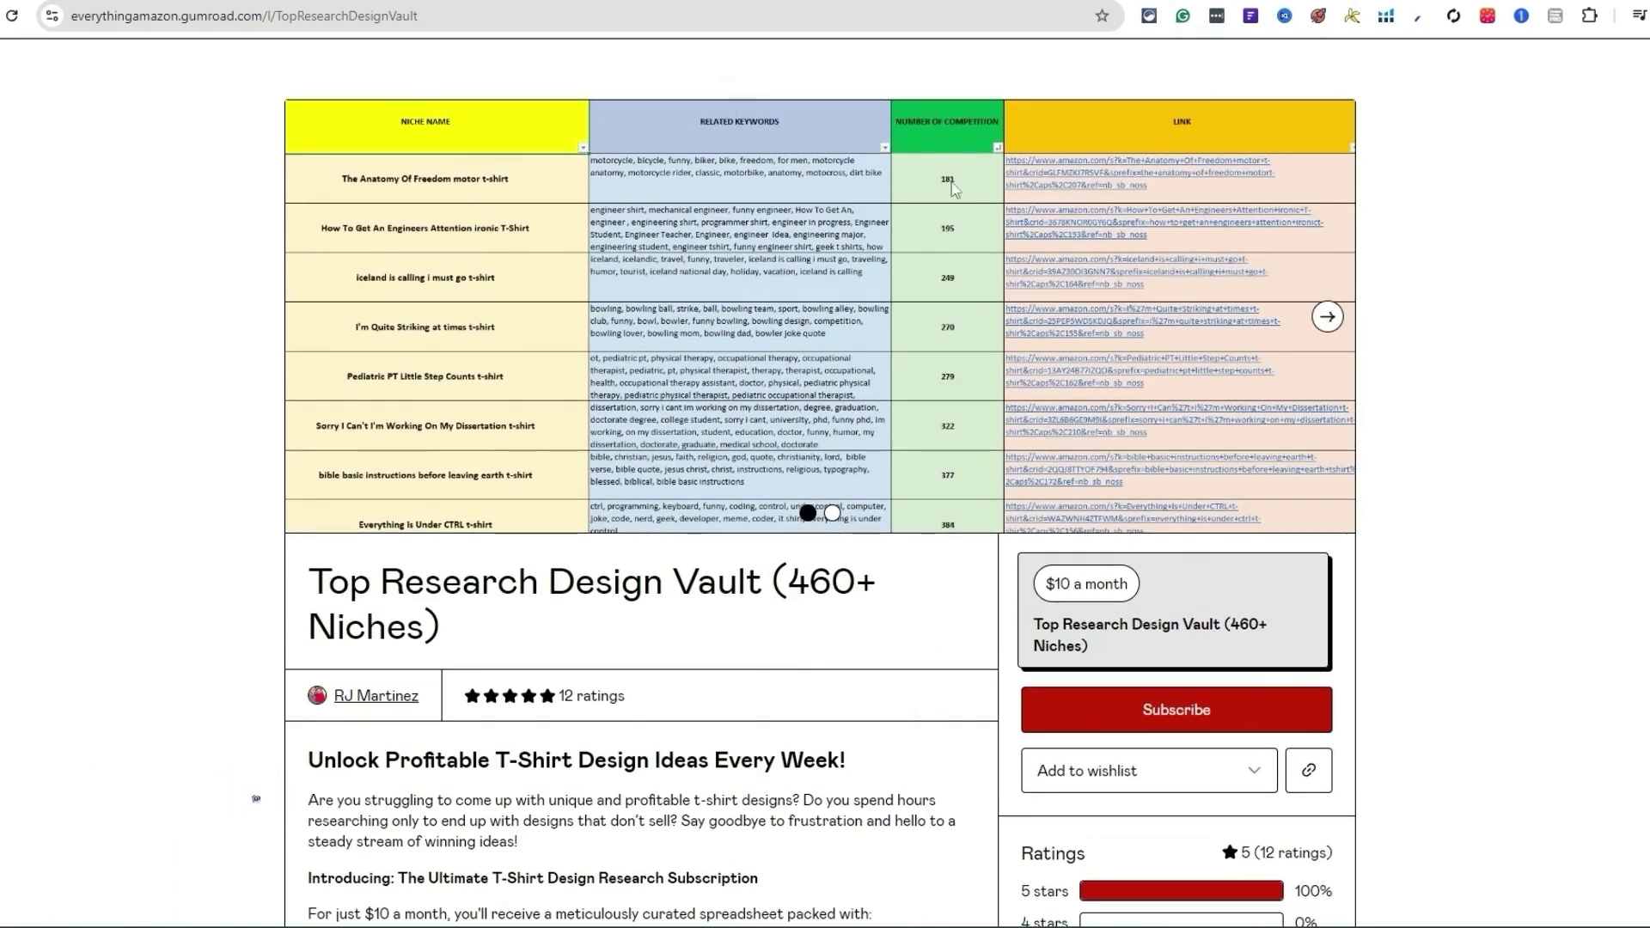
pyautogui.scroll(-5, 885, 640)
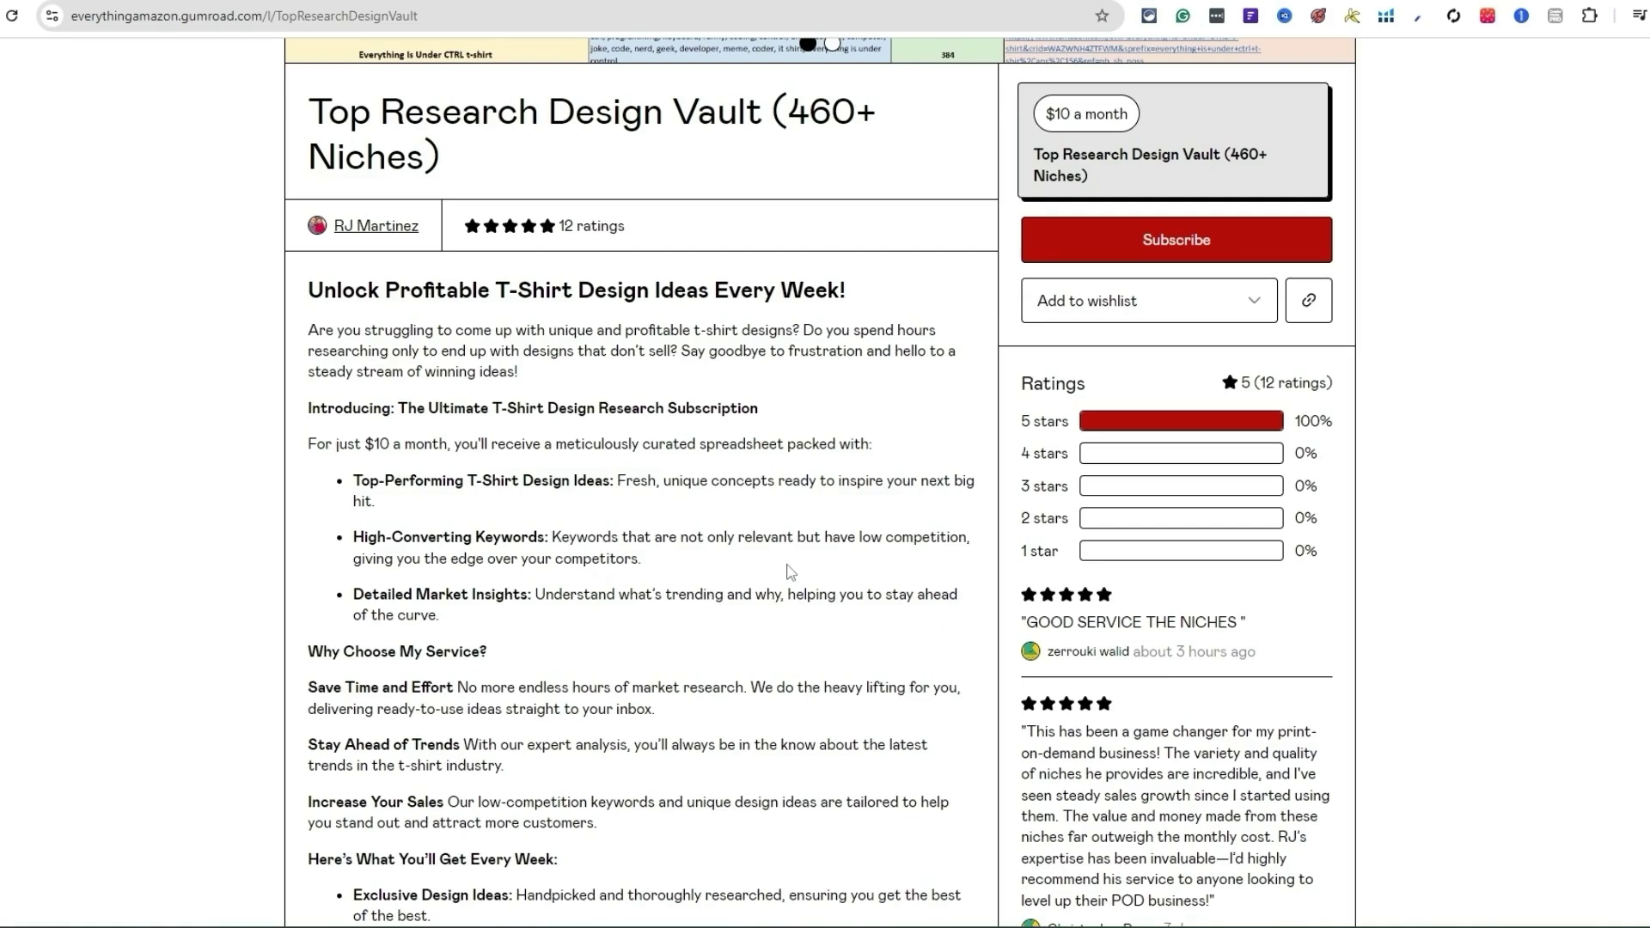
pyautogui.scroll(1, 184, 327)
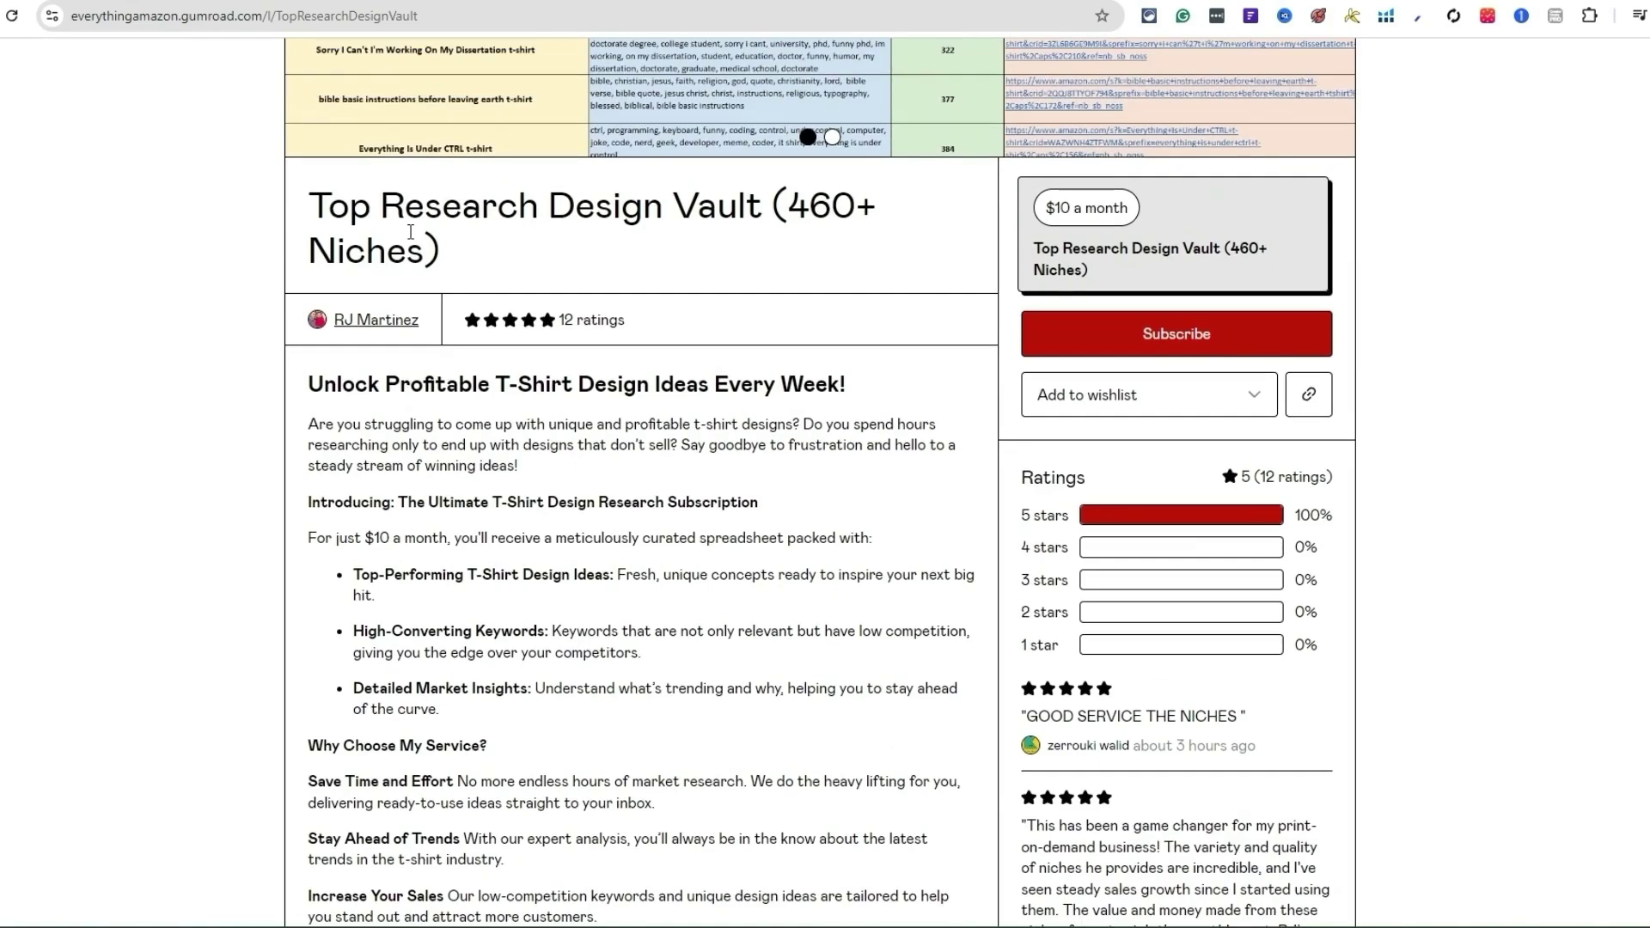